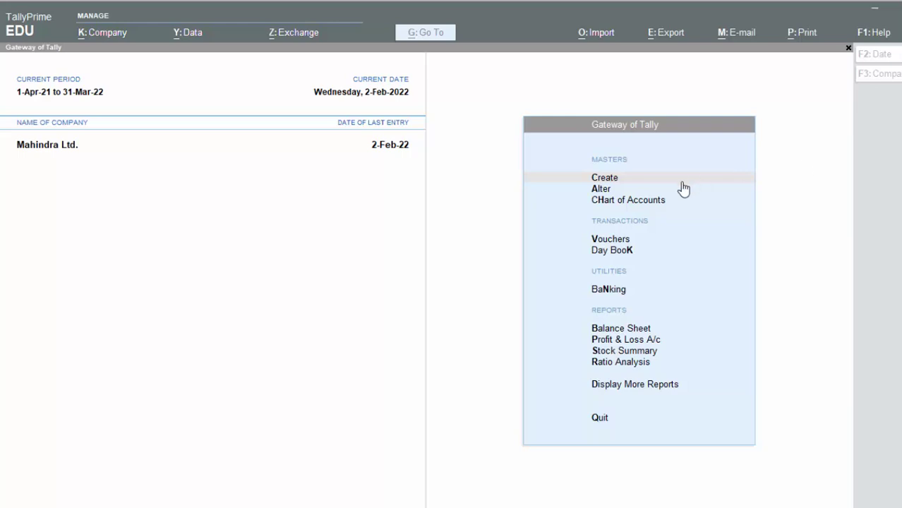
# Step: Start a new Sales voucher from the Gateway of Tally
pyautogui.click(348, 258)
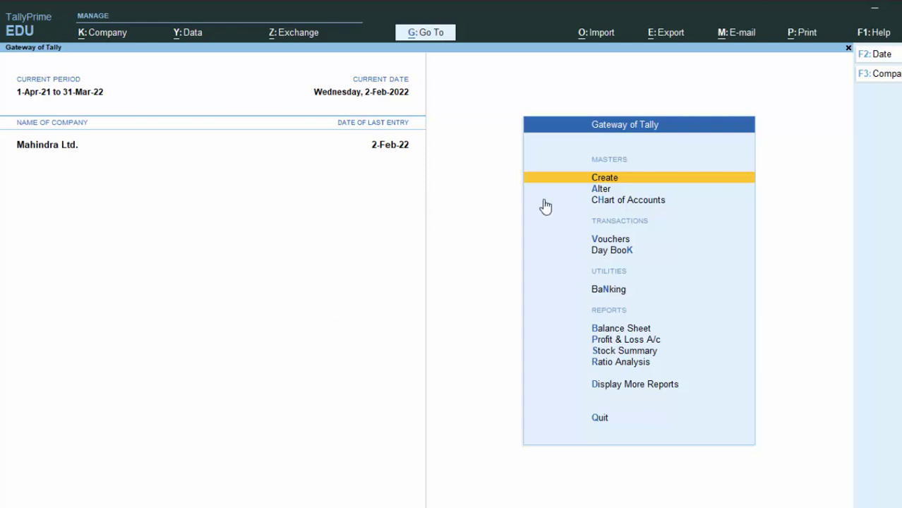
pyautogui.click(611, 241)
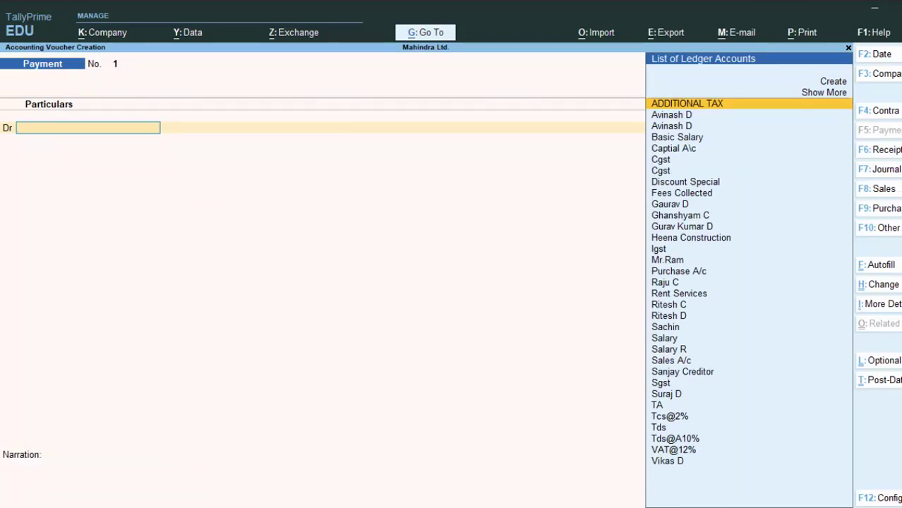
pyautogui.click(890, 193)
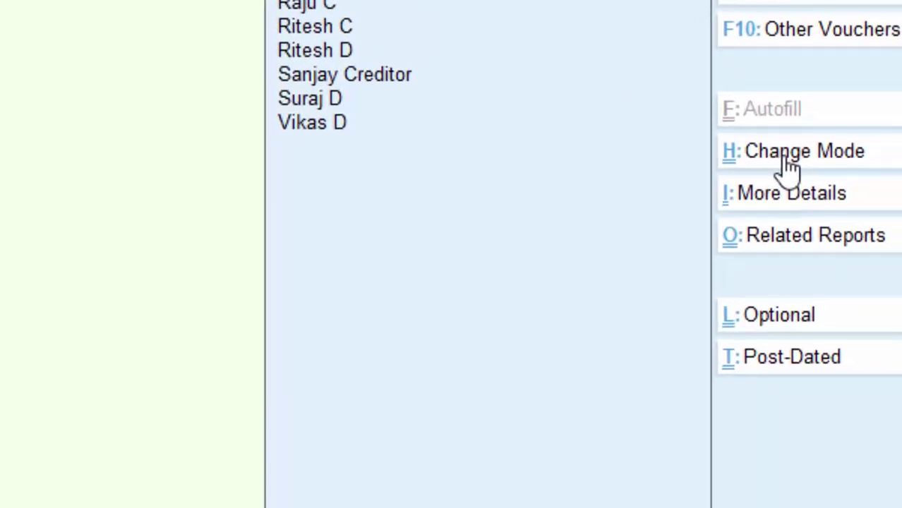
# Step: Switch the Sales voucher to Item Invoice mode
pyautogui.click(737, 113)
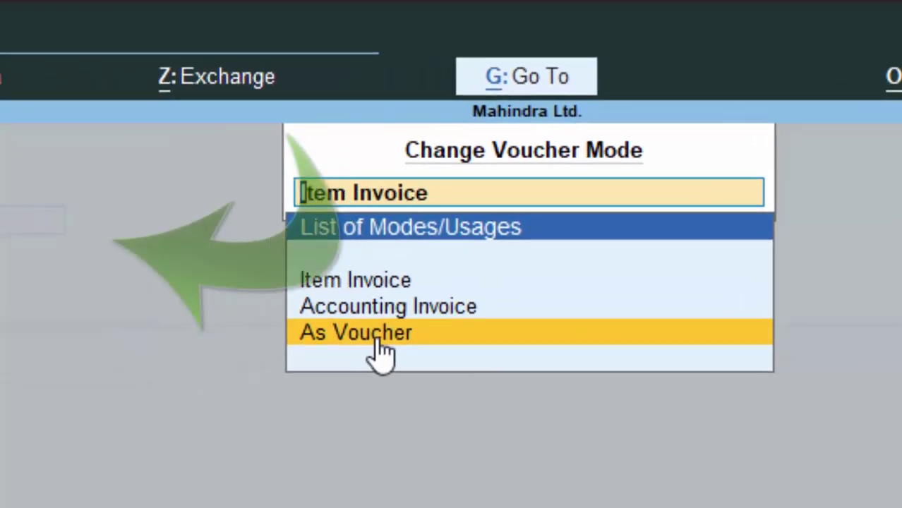
pyautogui.click(215, 372)
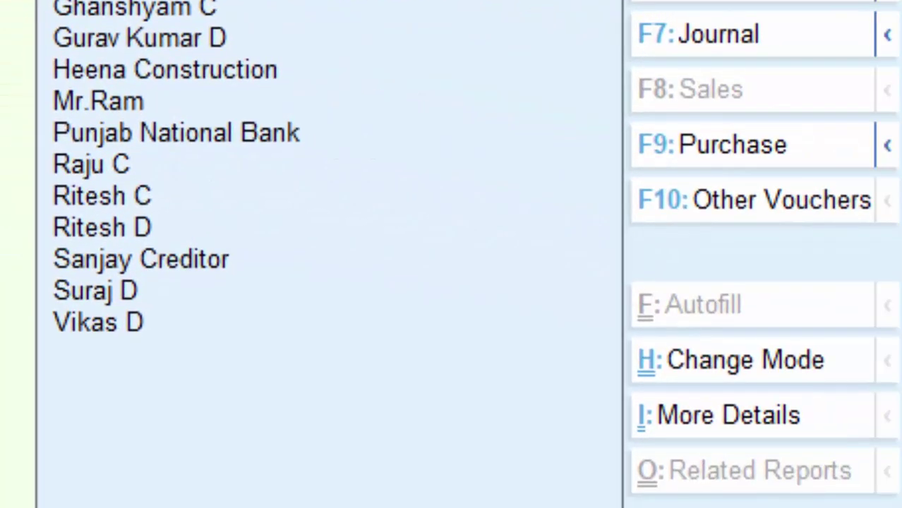
pyautogui.press('ctrl')
pyautogui.hotkey('ctrl', 'h')
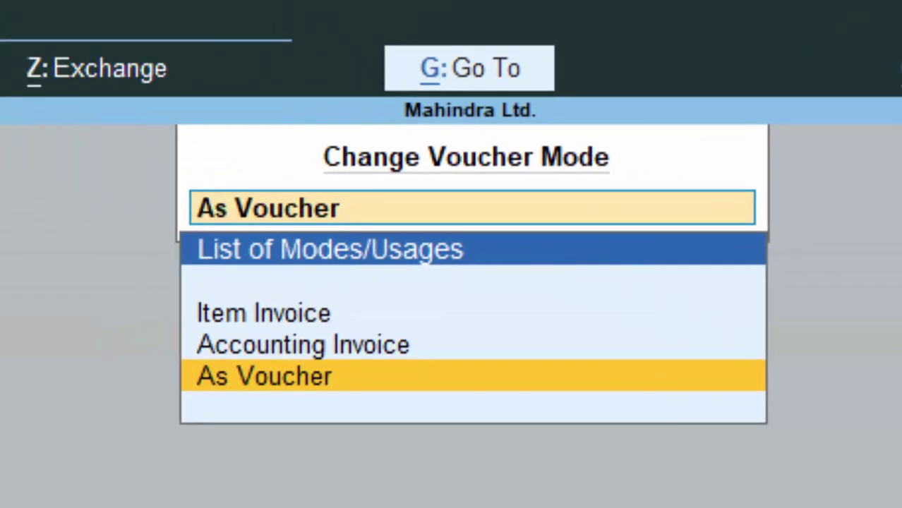
pyautogui.press('Up')
pyautogui.press('Up')
pyautogui.press('Return')
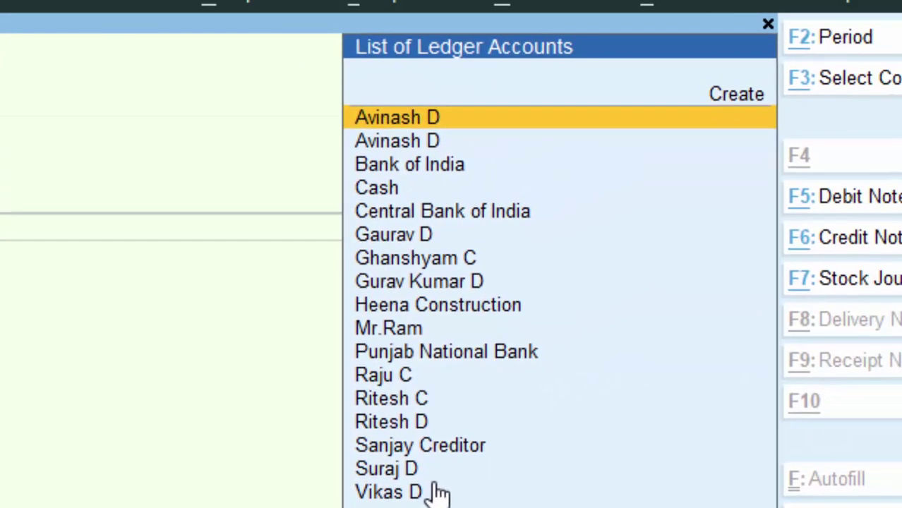
# Step: Create the party's ledger under Sundry Debtors with bill-by-bill balances on, as party account
pyautogui.hotkey('alt', 'c')
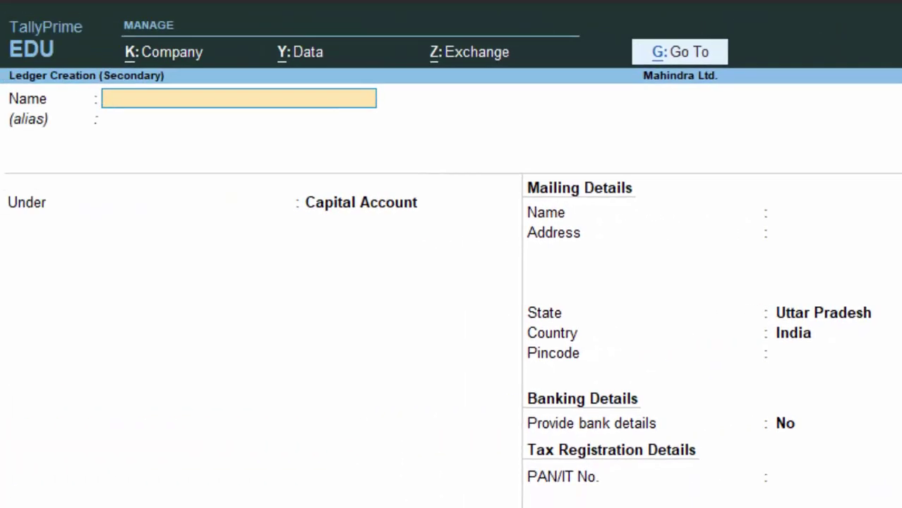
pyautogui.write('Wasee')
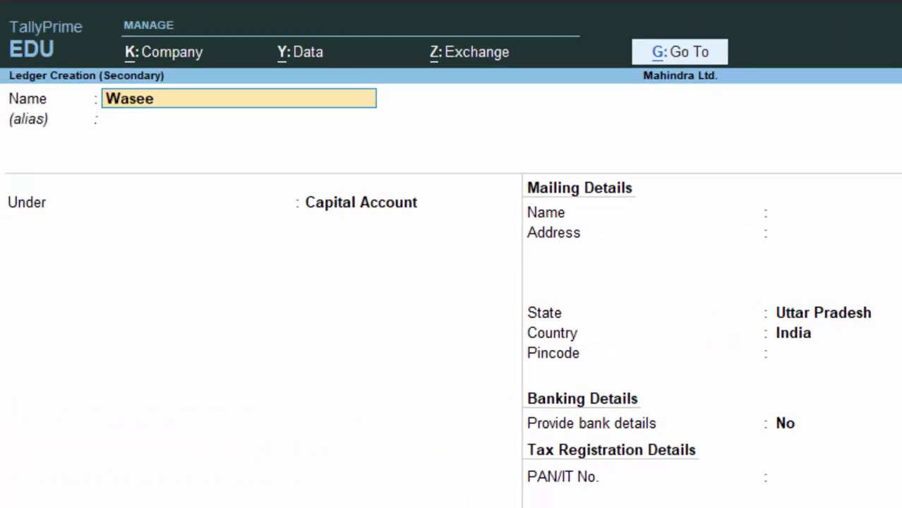
pyautogui.write('m')
pyautogui.write(' D')
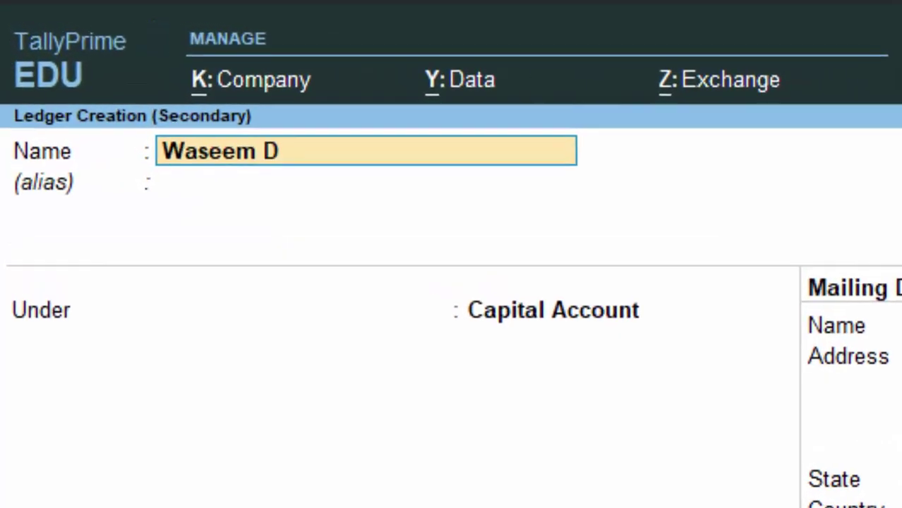
pyautogui.press('Return')
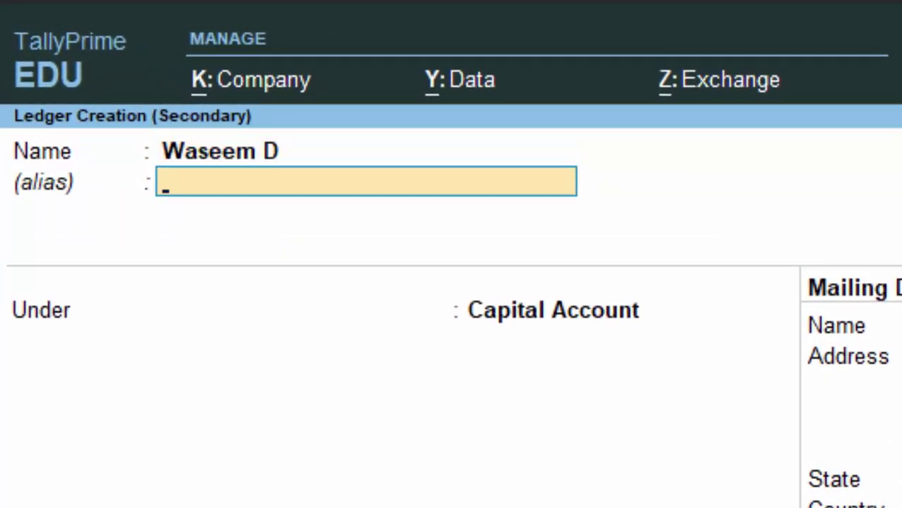
pyautogui.press('Return')
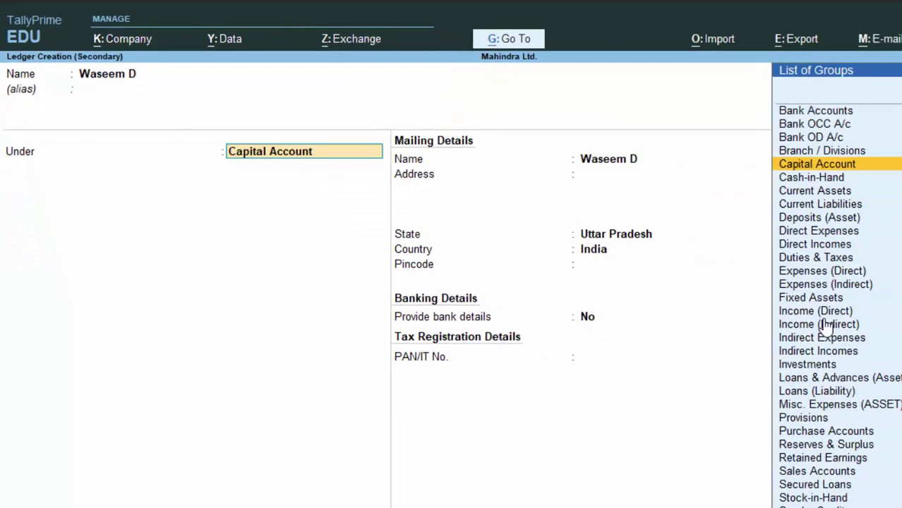
pyautogui.write('S')
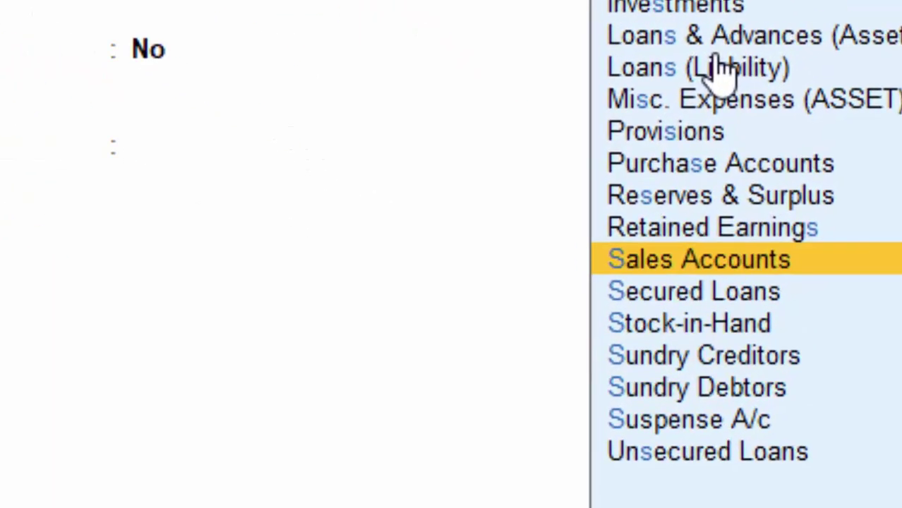
pyautogui.press('Down')
pyautogui.press('Down')
pyautogui.press('Down')
pyautogui.press('Down')
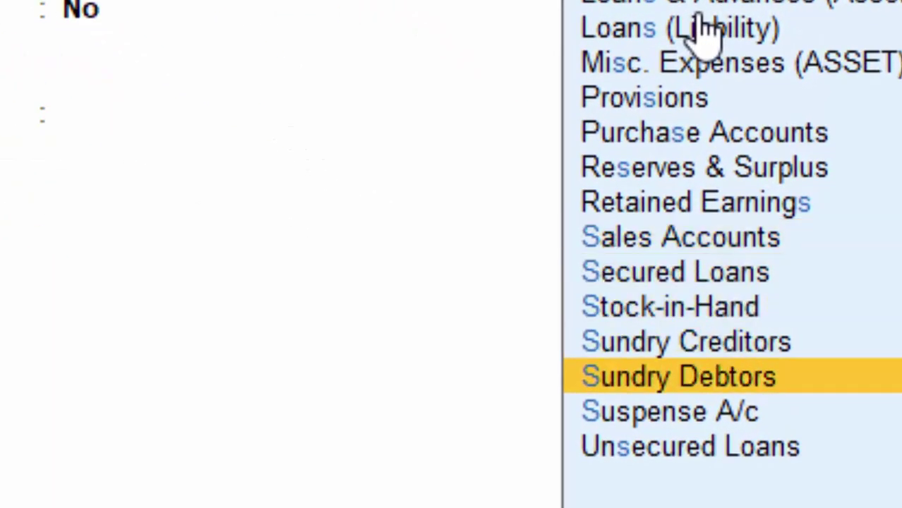
pyautogui.press('Return')
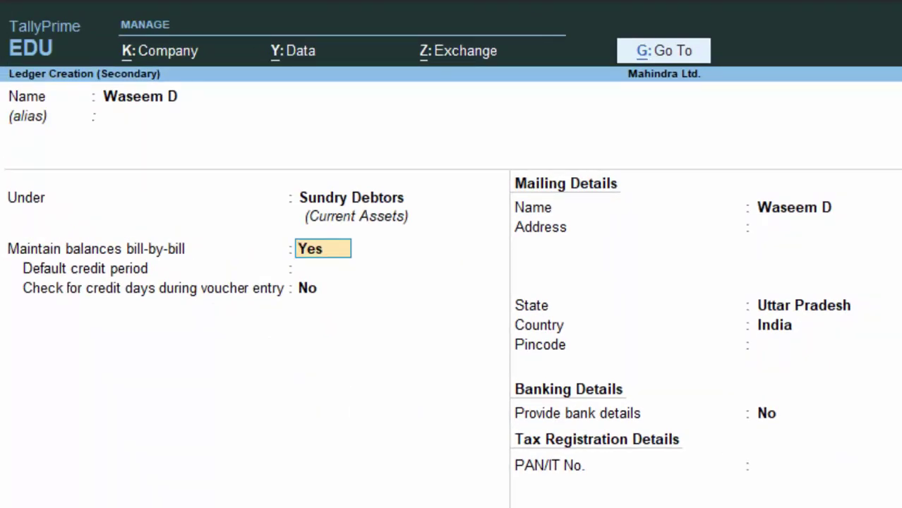
pyautogui.press('Return')
pyautogui.press('Return')
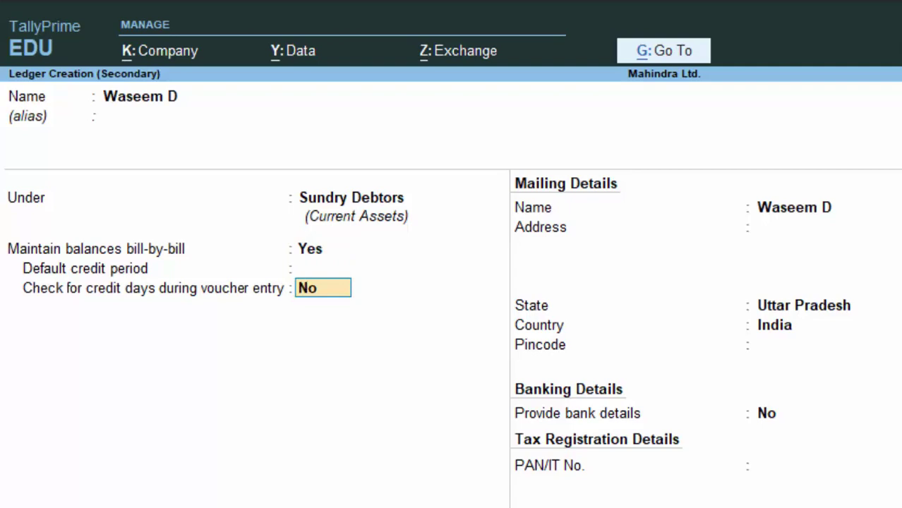
pyautogui.press('Return')
pyautogui.press('Return')
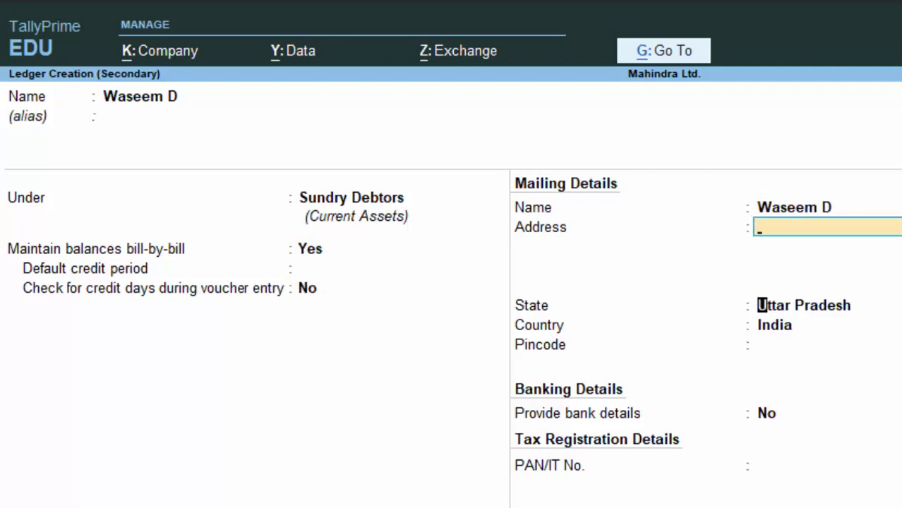
pyautogui.press('Return')
pyautogui.press('Return')
pyautogui.press('Return')
pyautogui.press('Return')
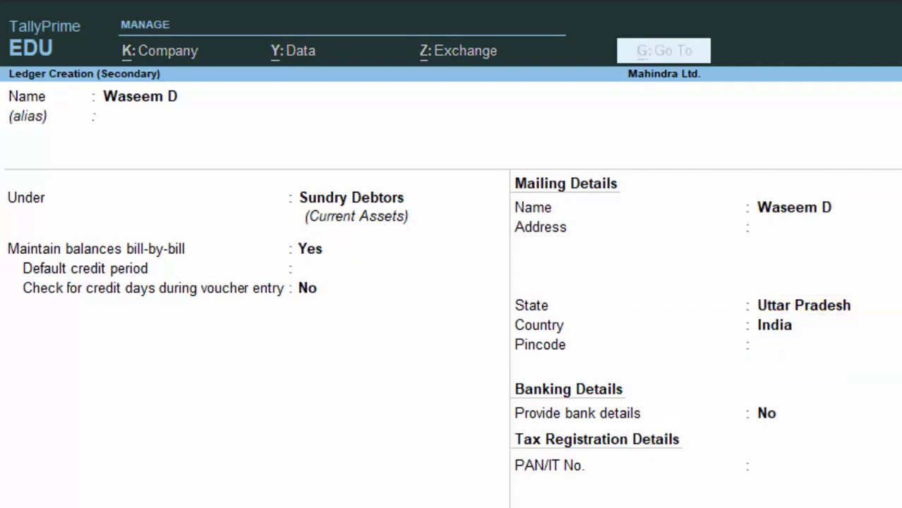
pyautogui.press('Return')
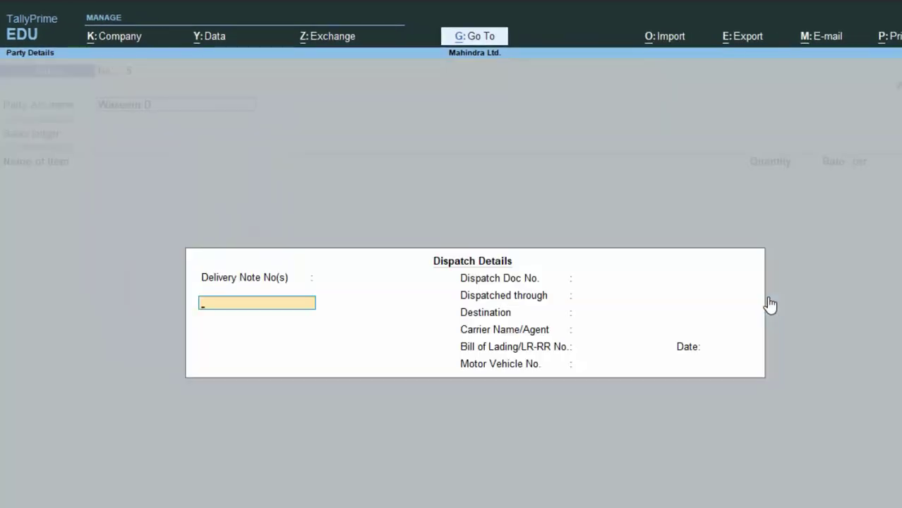
pyautogui.press('Return')
# Step: Accept default dispatch and party details, choose Sales A/c, and select Keyboard as first item
pyautogui.press('Return')
pyautogui.press('Return')
pyautogui.press('Return')
pyautogui.press('Return')
pyautogui.press('Return')
pyautogui.press('Return')
pyautogui.press('Return')
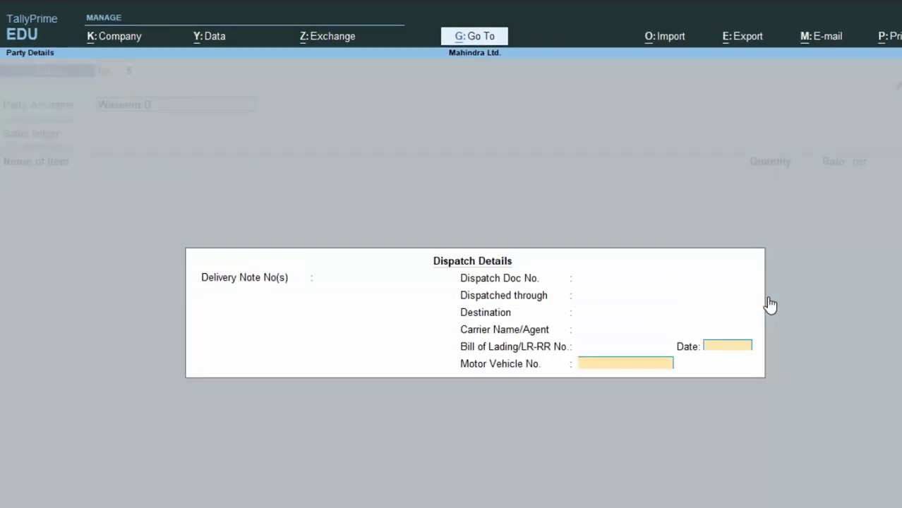
pyautogui.press('Return')
pyautogui.press('Return')
pyautogui.press('Return')
pyautogui.press('Return')
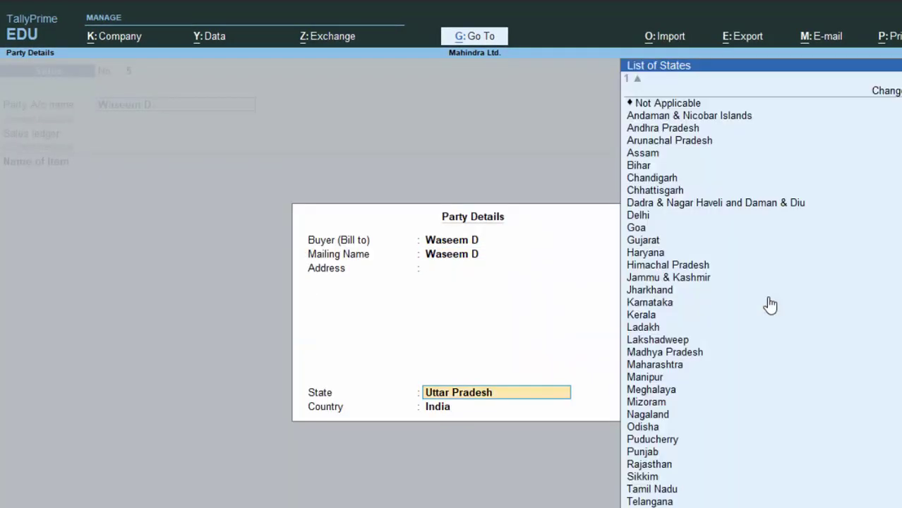
pyautogui.press('Return')
pyautogui.press('Return')
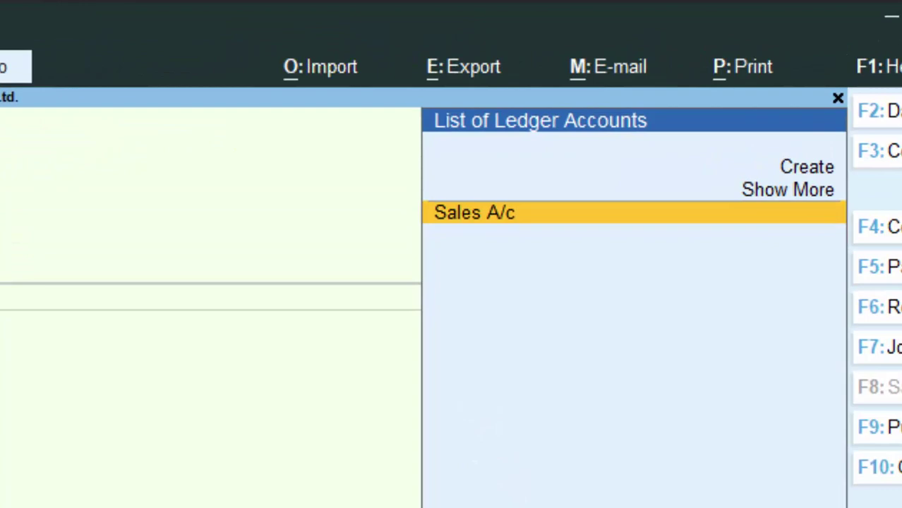
pyautogui.press('Return')
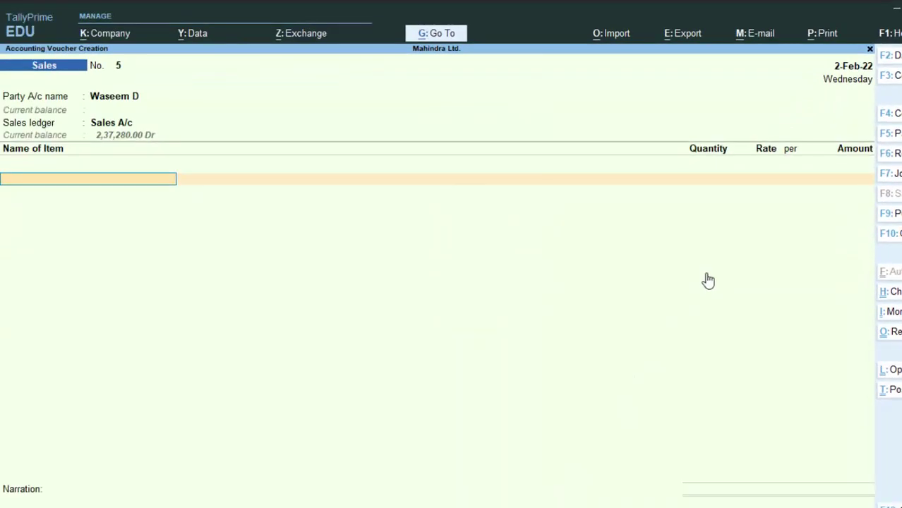
pyautogui.write('K')
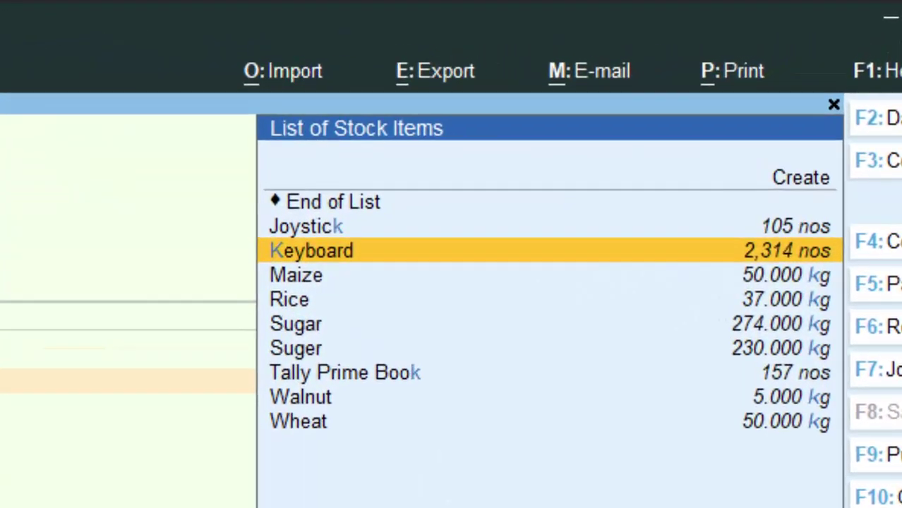
pyautogui.press('Return')
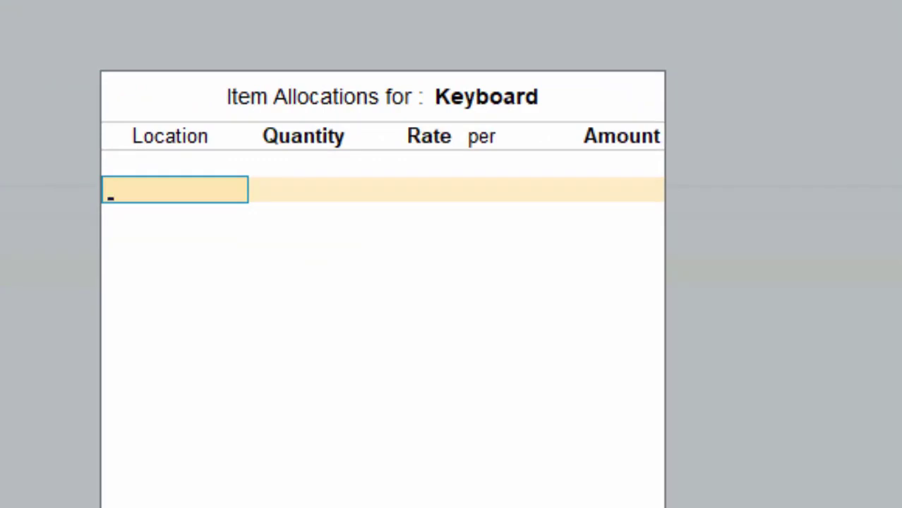
# Step: Allocate 550 Keyboards from New Colony at a rate of 850
pyautogui.write('N')
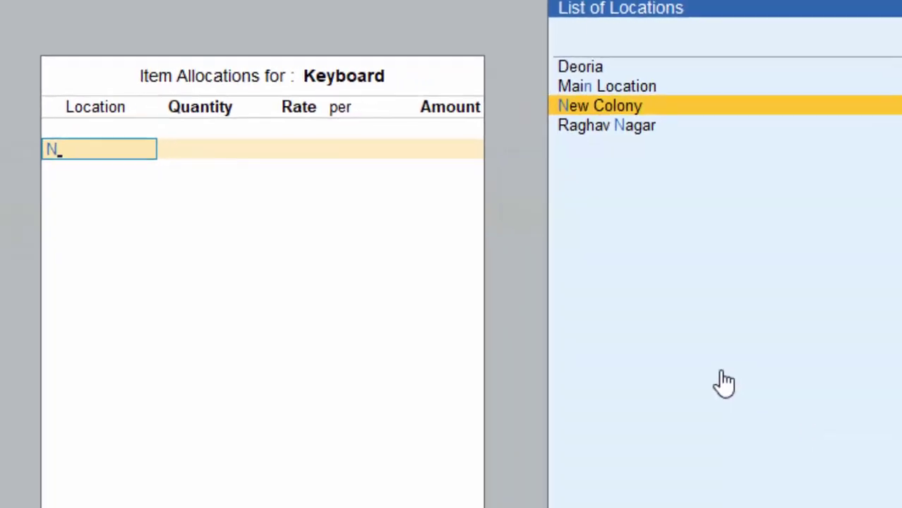
pyautogui.press('Return')
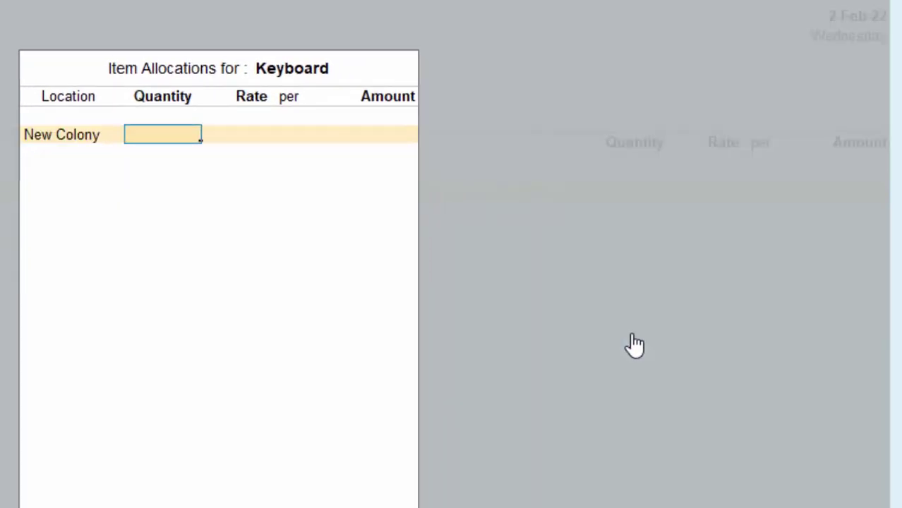
pyautogui.write('550')
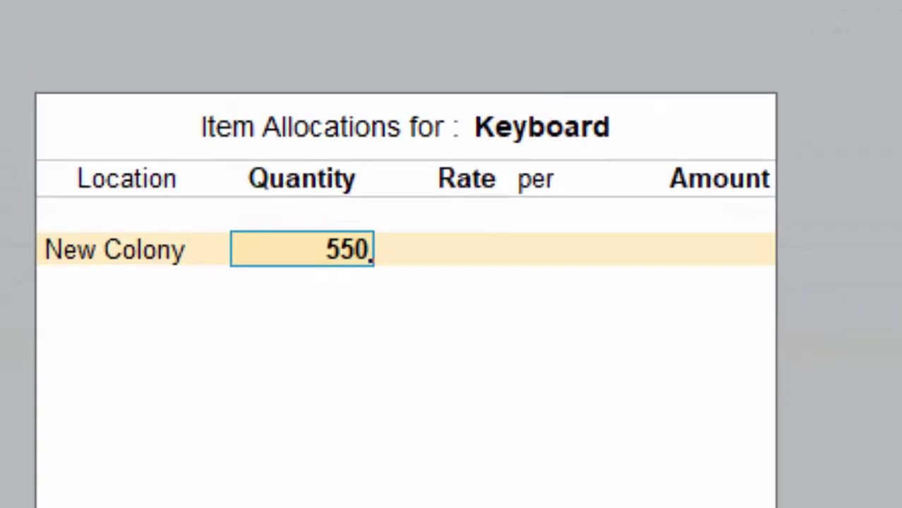
pyautogui.press('Return')
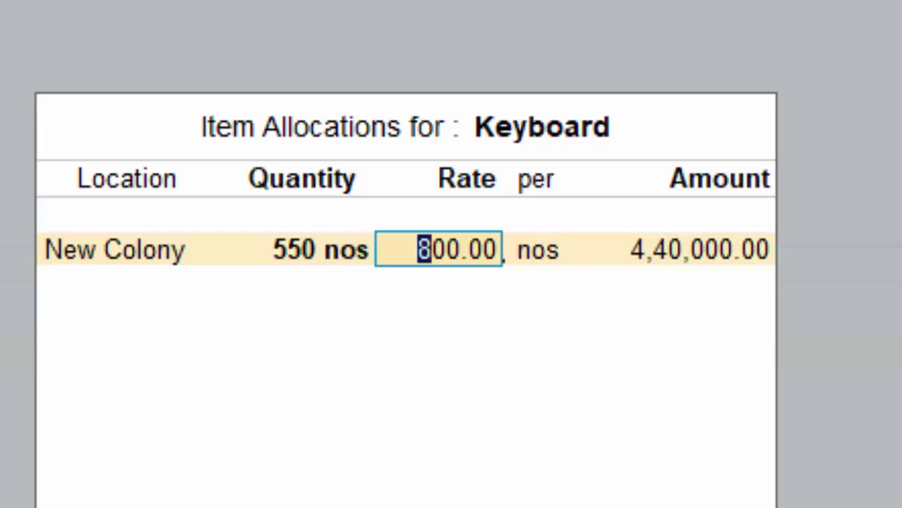
pyautogui.write('850')
pyautogui.press('Return')
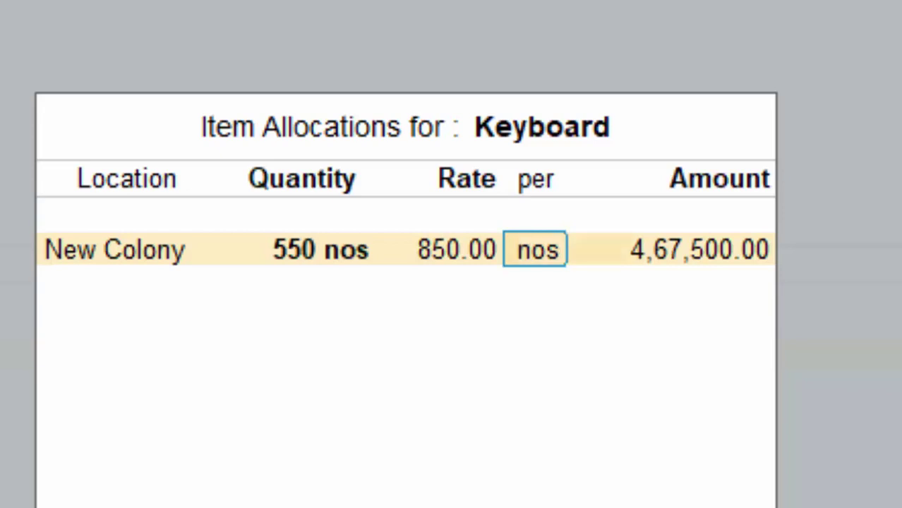
# Step: Add Deoria with 50 nos and Main Location with 1,300 nos
pyautogui.press('Return')
pyautogui.press('Return')
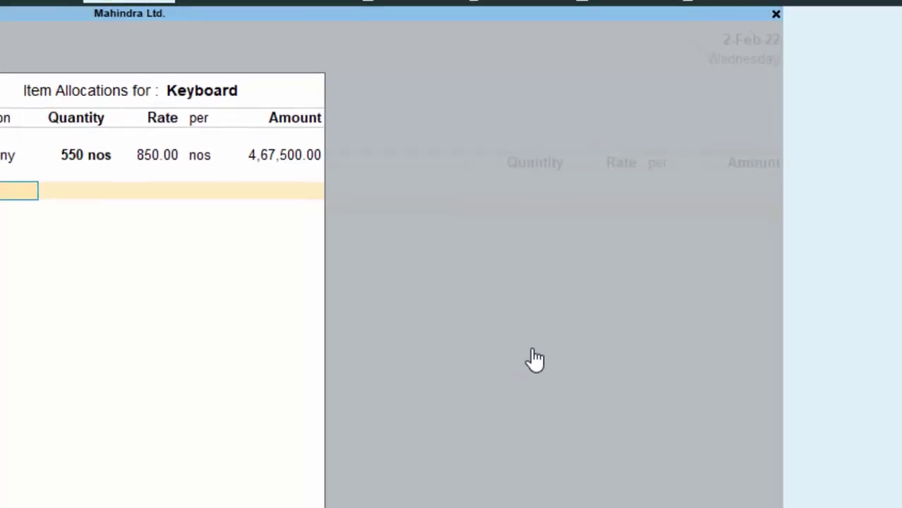
pyautogui.write('D')
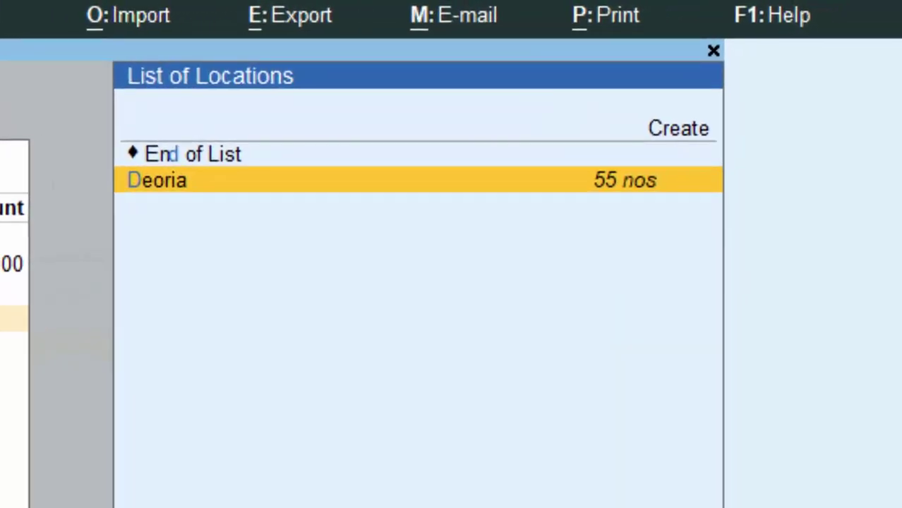
pyautogui.press('Return')
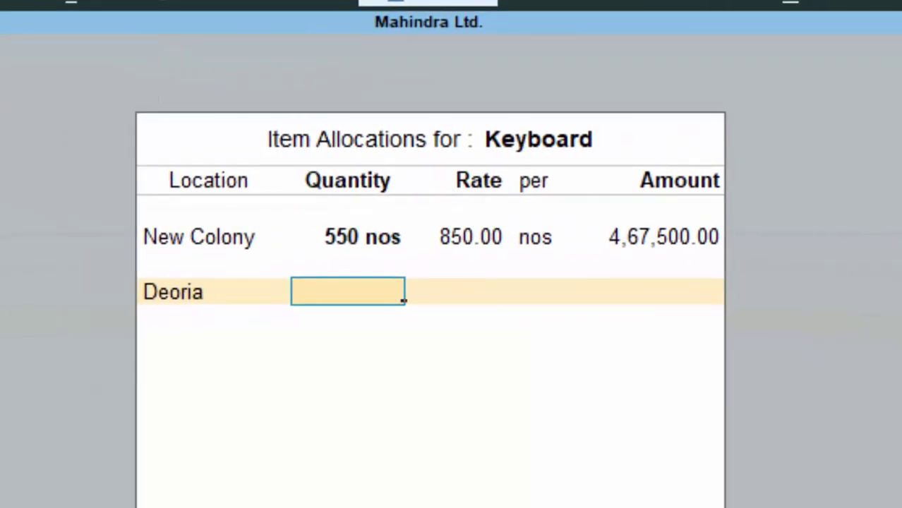
pyautogui.write('50')
pyautogui.press('Return')
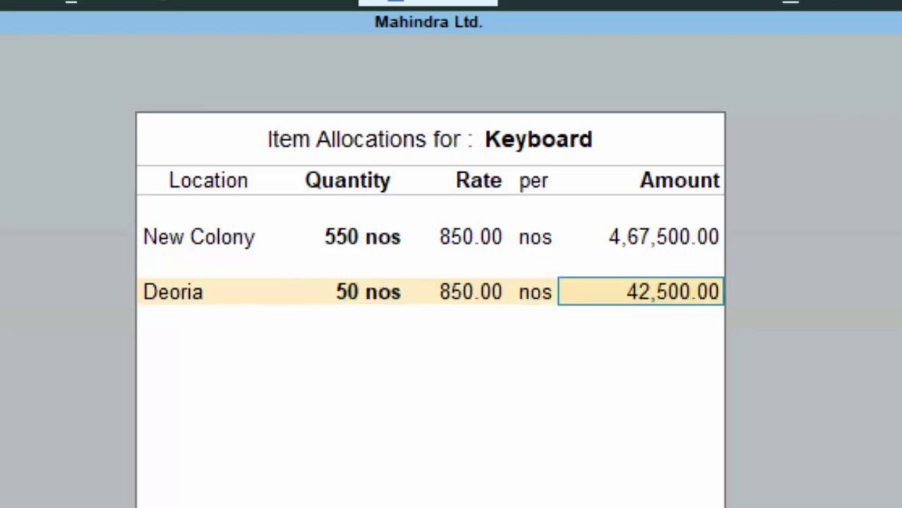
pyautogui.press('Return')
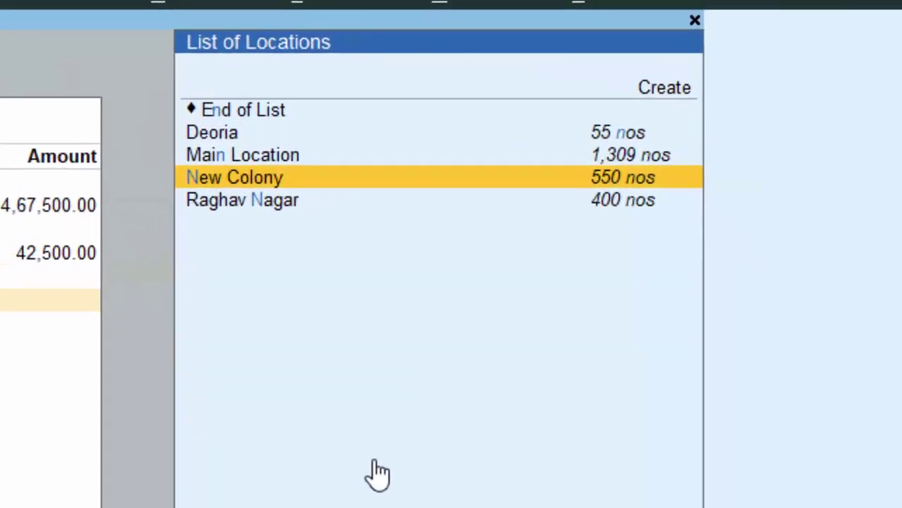
pyautogui.press('Up')
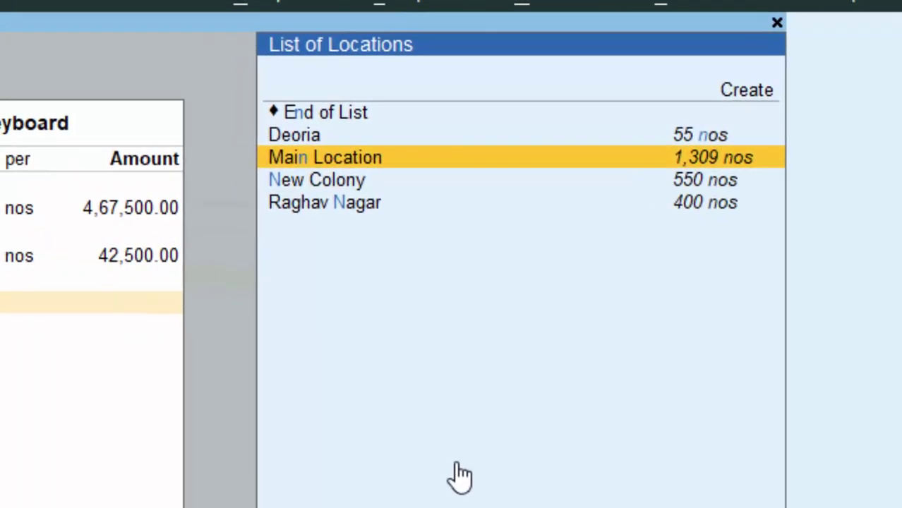
pyautogui.press('Return')
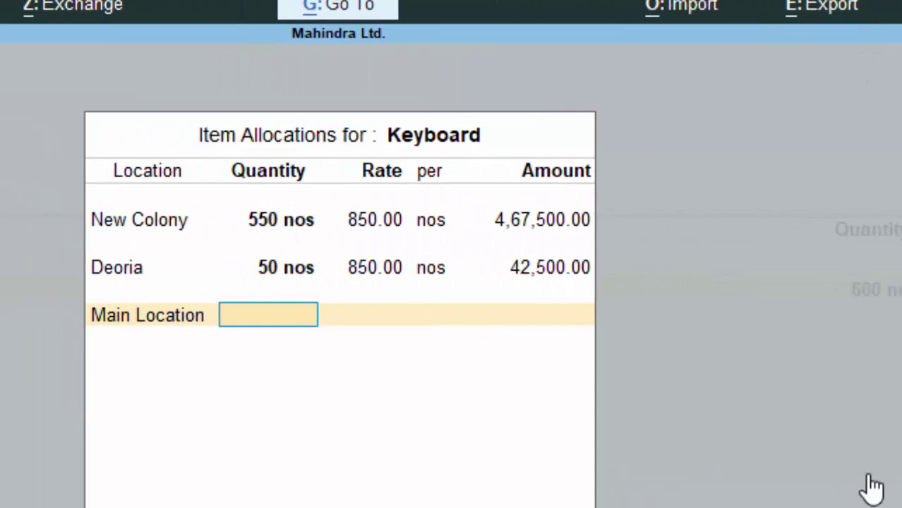
pyautogui.write('13')
pyautogui.write('00')
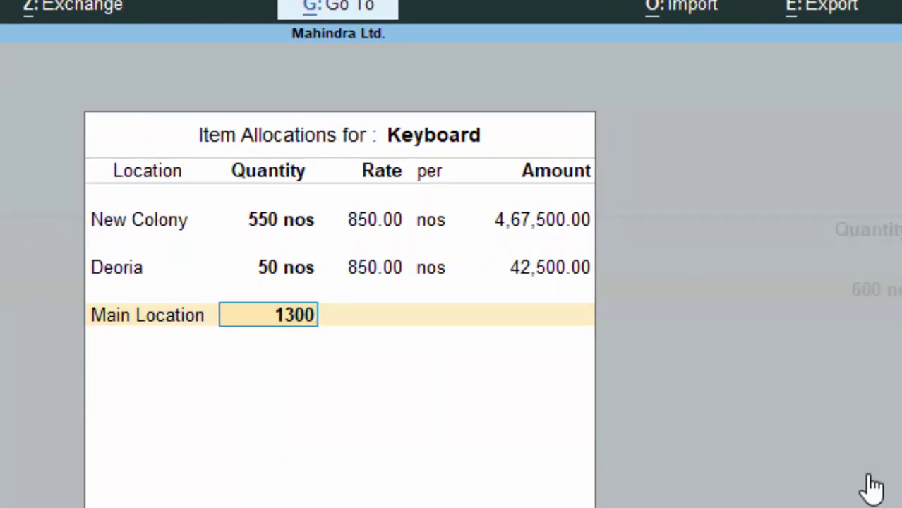
pyautogui.press('Return')
pyautogui.press('Return')
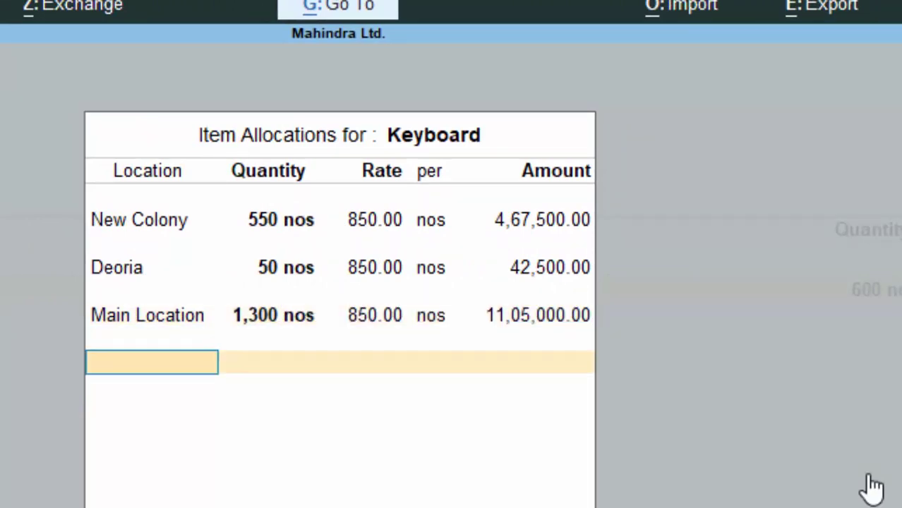
# Step: Add Raghav Nagar with 300 nos and close the Keyboard allocations
pyautogui.write('N')
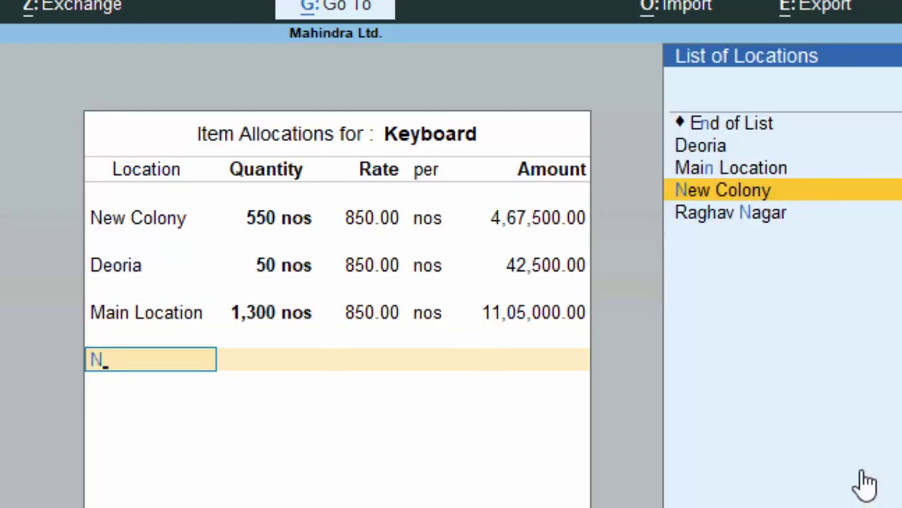
pyautogui.press('Down')
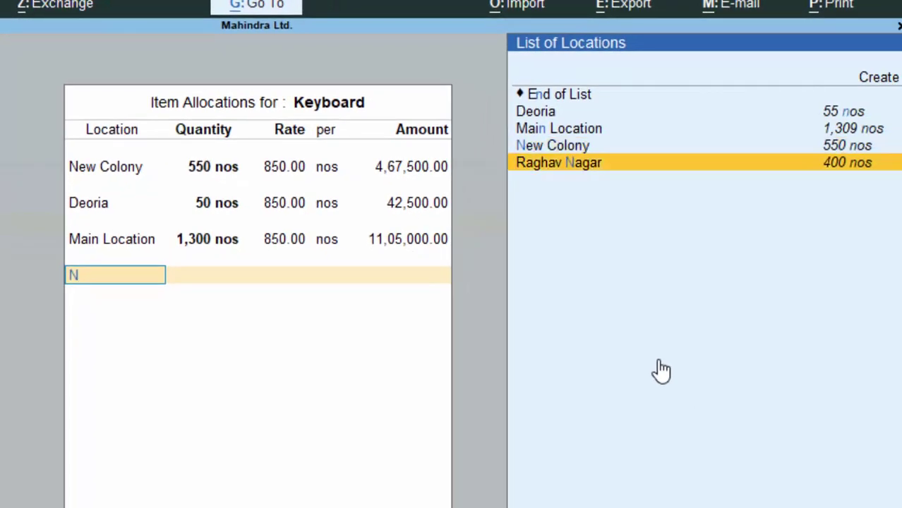
pyautogui.press('Return')
pyautogui.write('6')
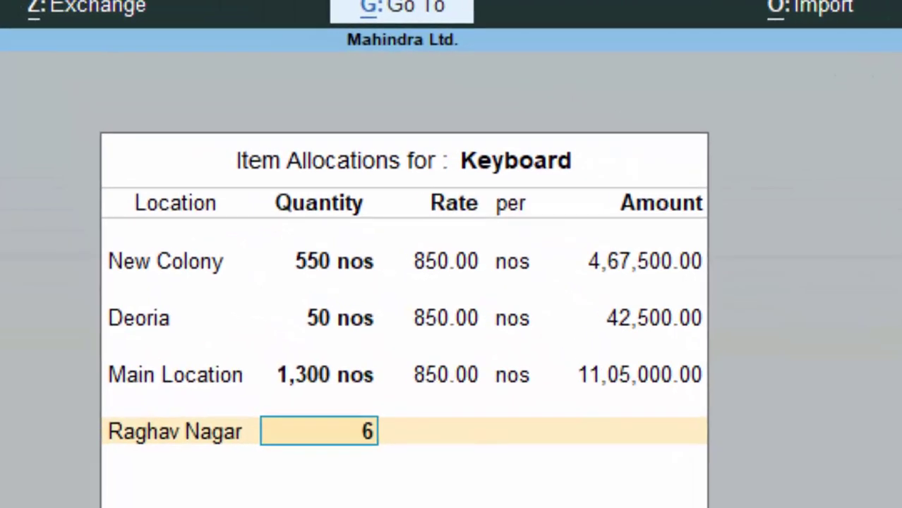
pyautogui.press('BackSpace')
pyautogui.write('300')
pyautogui.press('Return')
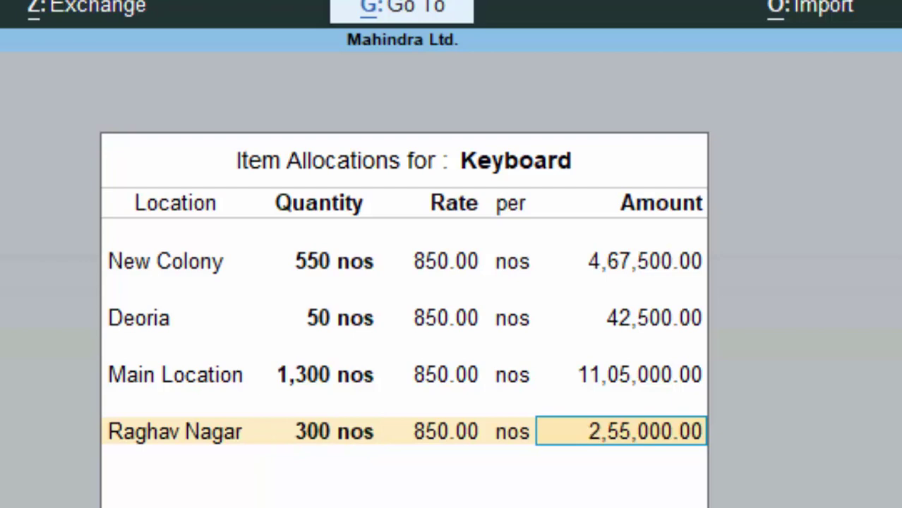
pyautogui.press('Return')
pyautogui.press('Return')
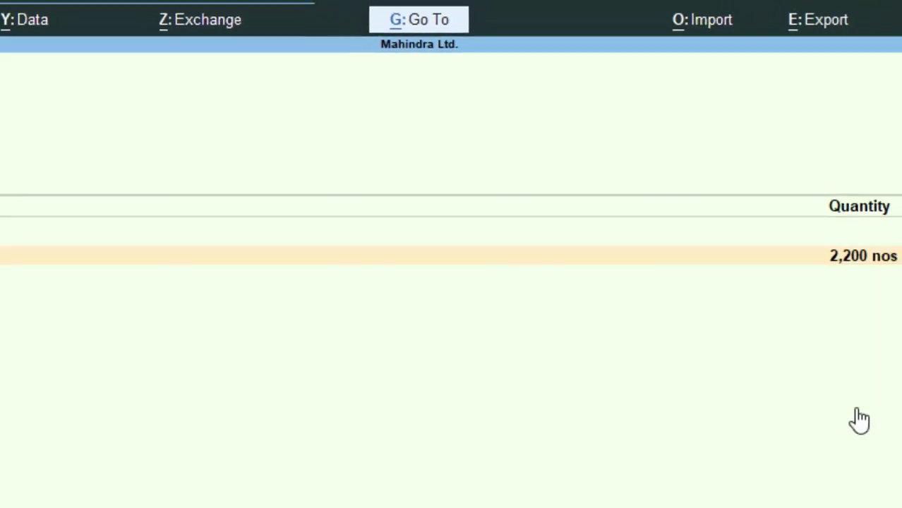
pyautogui.press('Return')
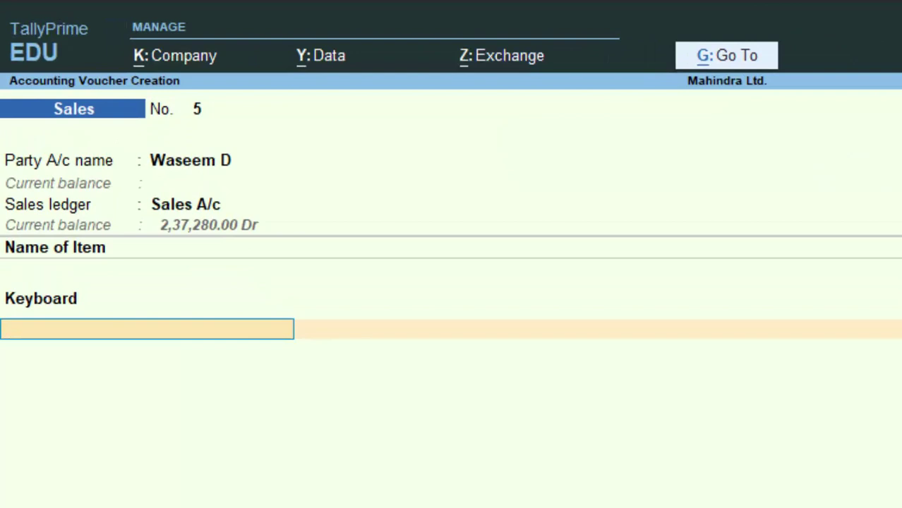
# Step: Move to the next item row and select Rice as the second item
pyautogui.press('Return')
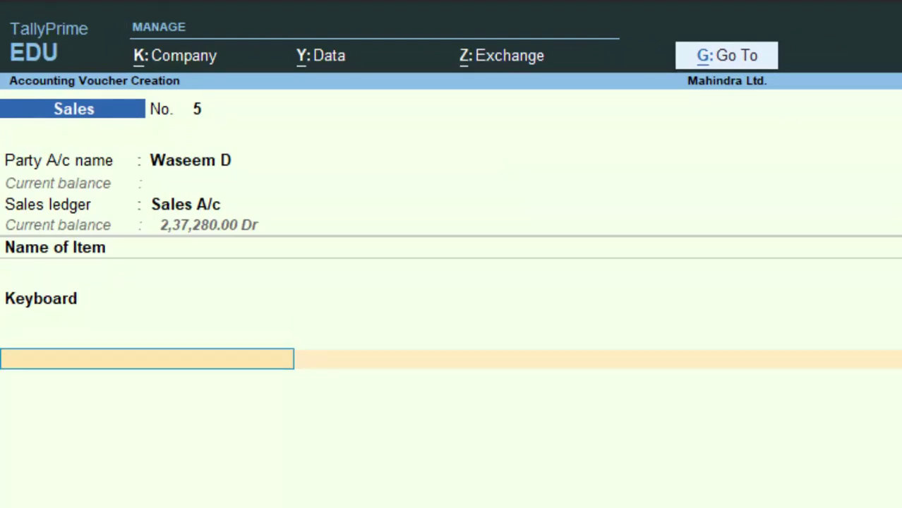
pyautogui.write('G')
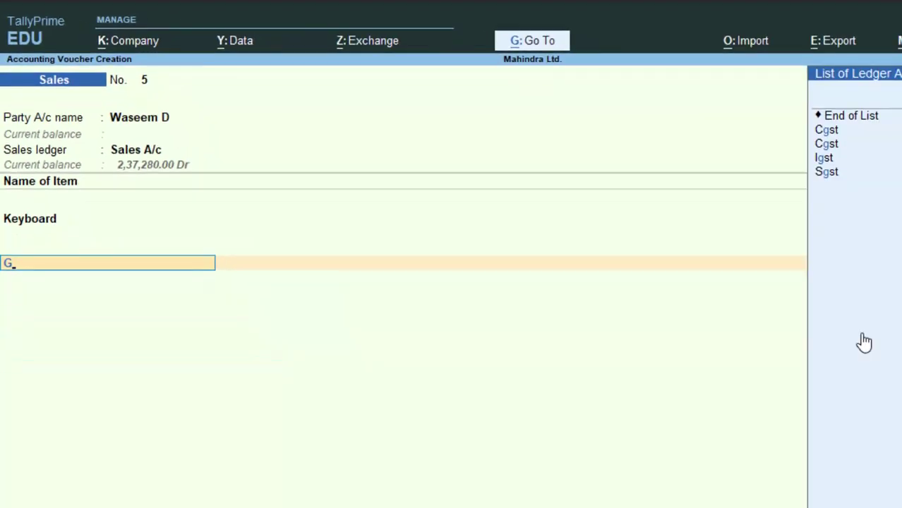
pyautogui.press('BackSpace')
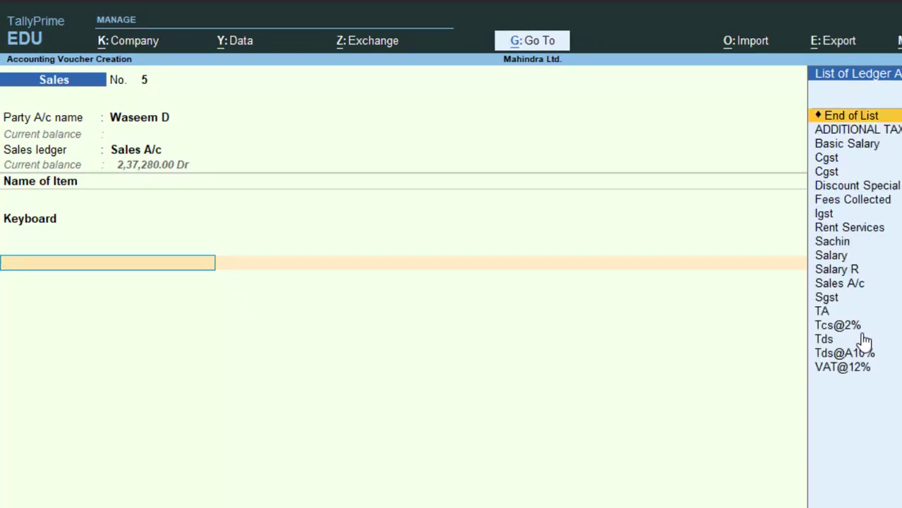
pyautogui.press('BackSpace')
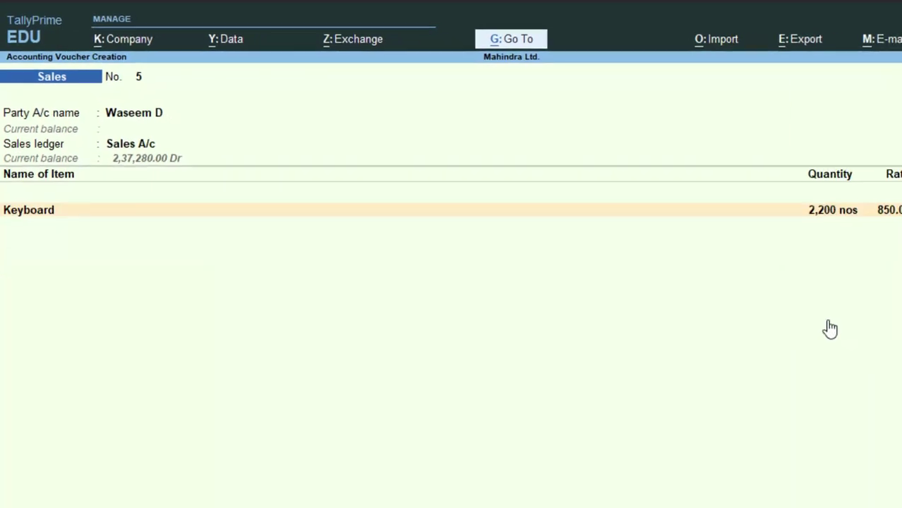
pyautogui.press('Return')
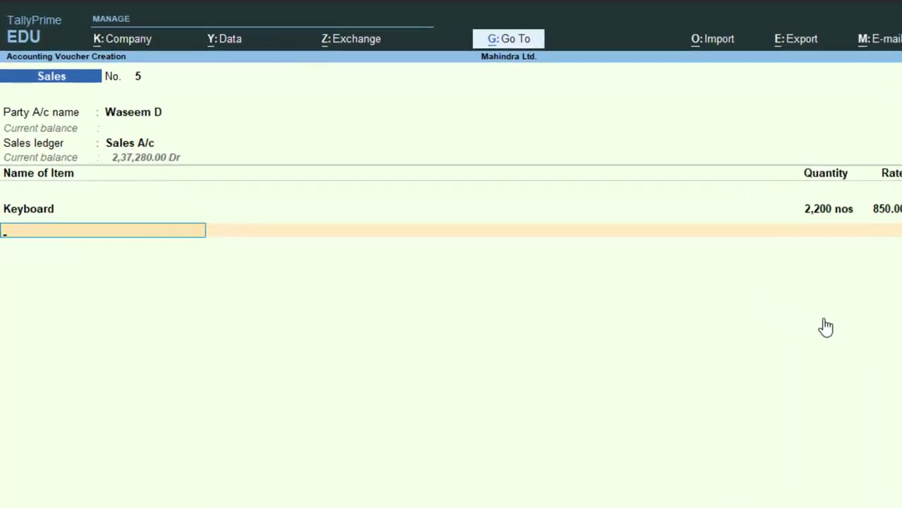
pyautogui.write('k')
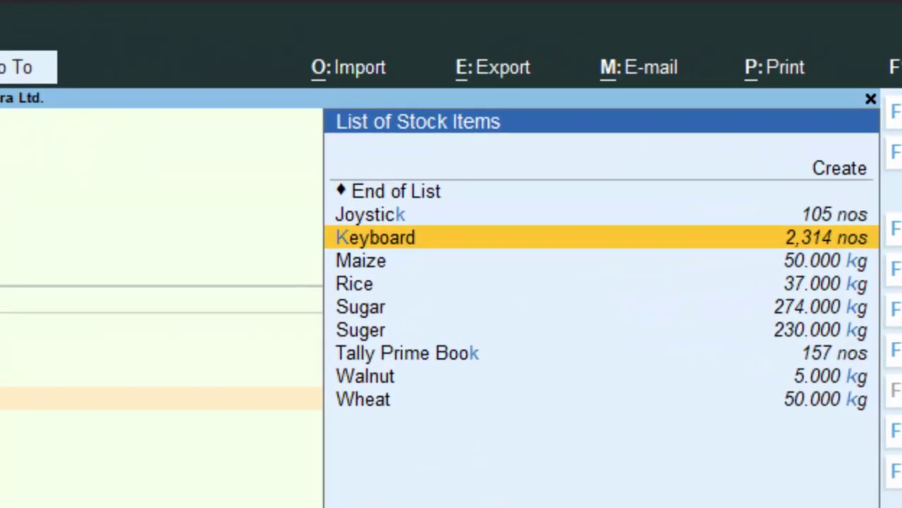
pyautogui.press('Down')
pyautogui.press('Down')
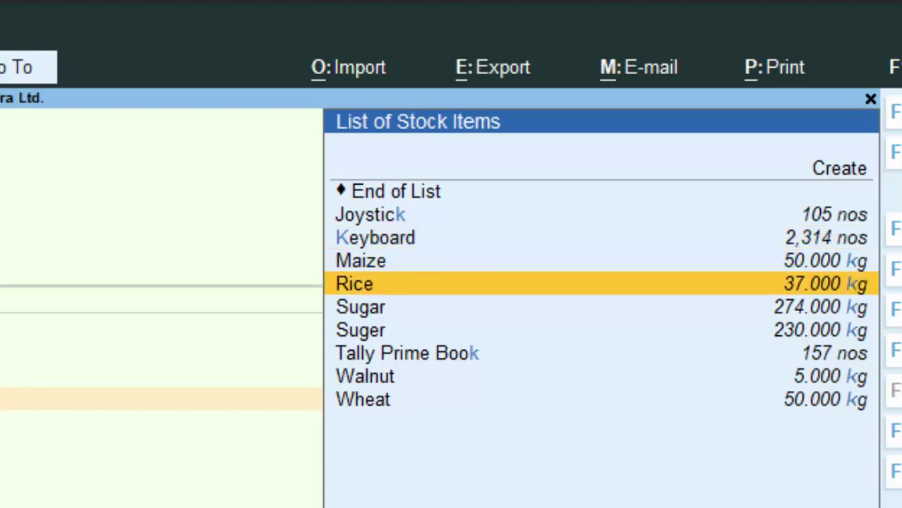
pyautogui.press('Return')
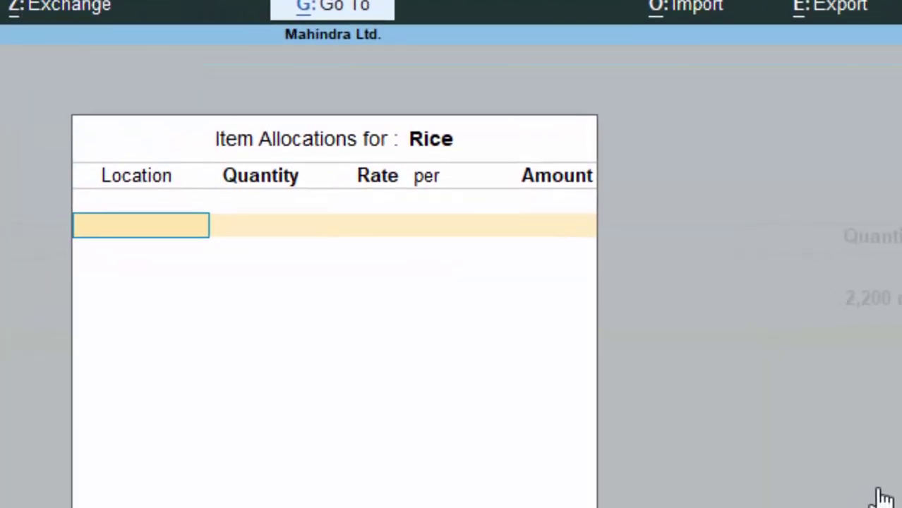
# Step: Allocate 3 kg of Rice from Deoria at 45.00 per kg
pyautogui.write('D')
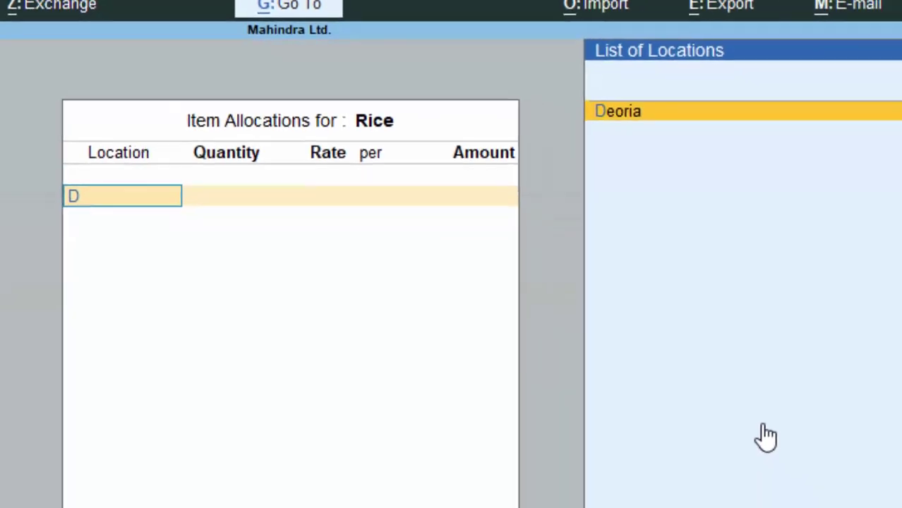
pyautogui.press('Return')
pyautogui.write('3')
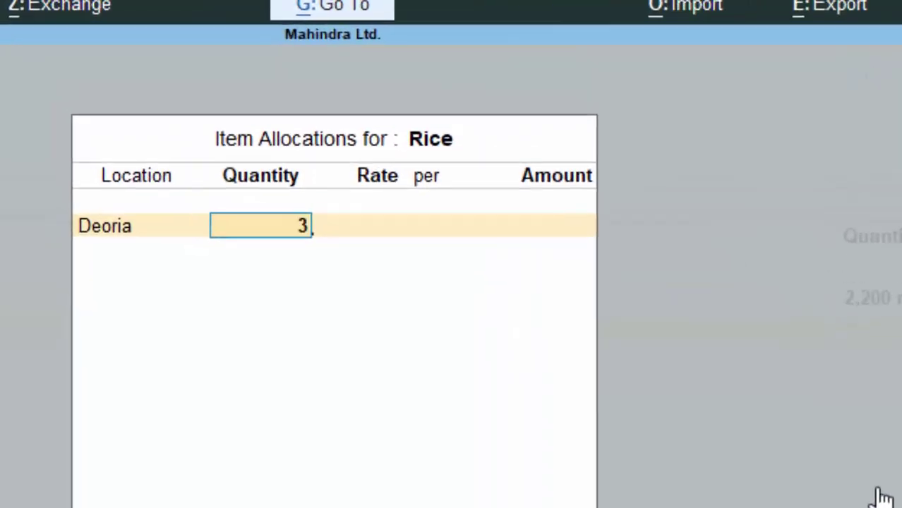
pyautogui.press('Return')
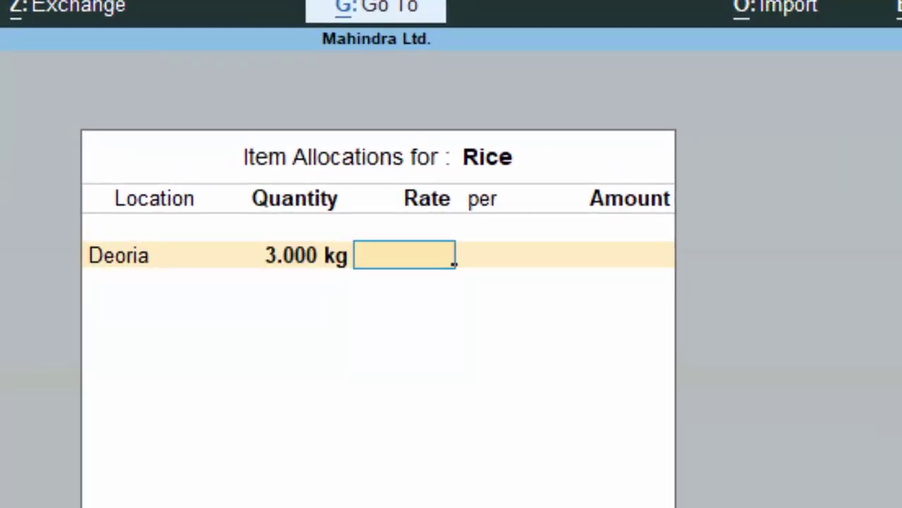
pyautogui.write('45')
pyautogui.press('Return')
pyautogui.press('Return')
pyautogui.press('Return')
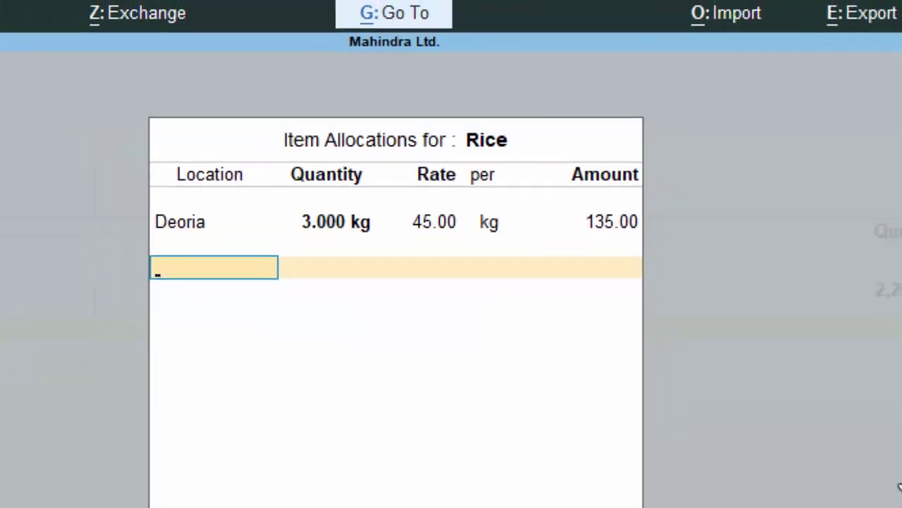
pyautogui.press('Return')
pyautogui.press('Return')
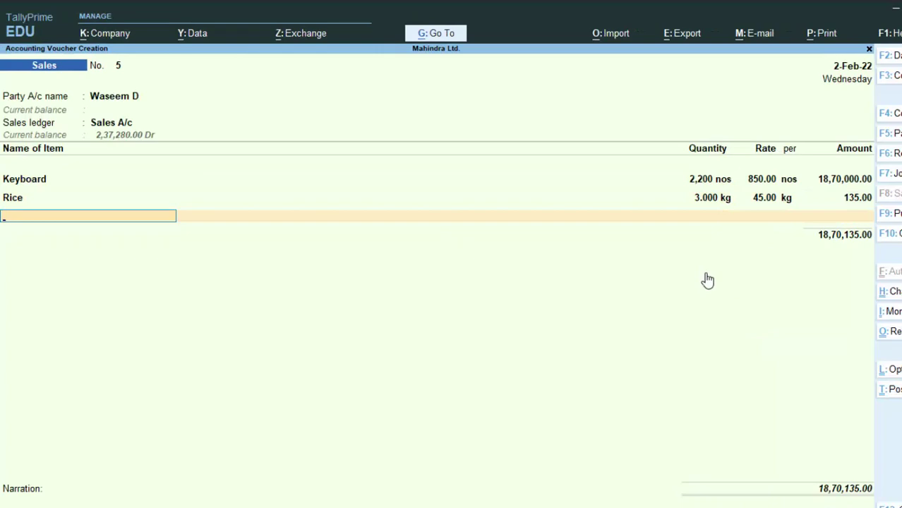
# Step: Add Tally Prime Book: 50 nos from New Colony at 1,350.00
pyautogui.write('P')
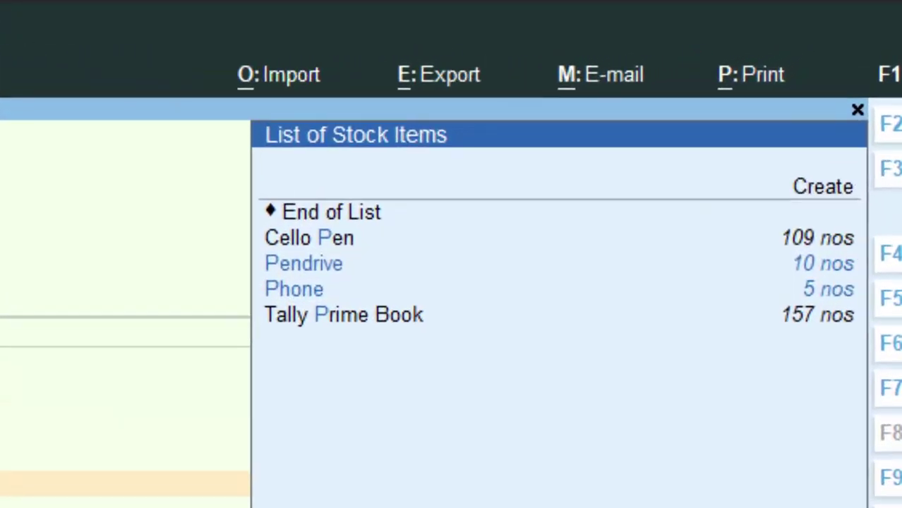
pyautogui.press('Down')
pyautogui.press('Down')
pyautogui.press('Down')
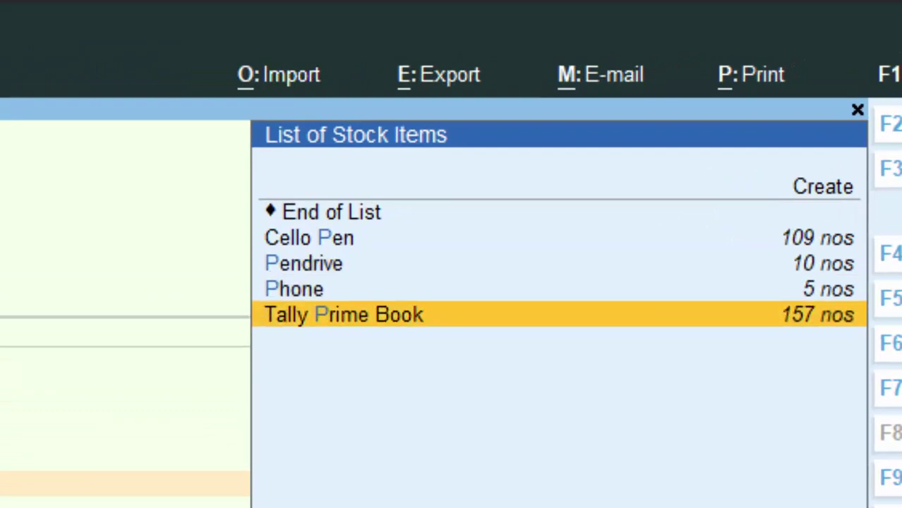
pyautogui.press('Return')
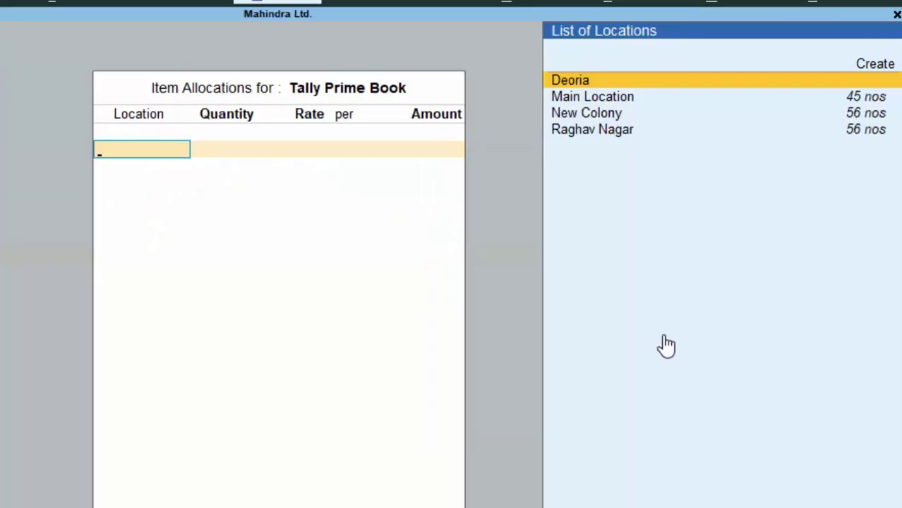
pyautogui.press('Down')
pyautogui.press('Down')
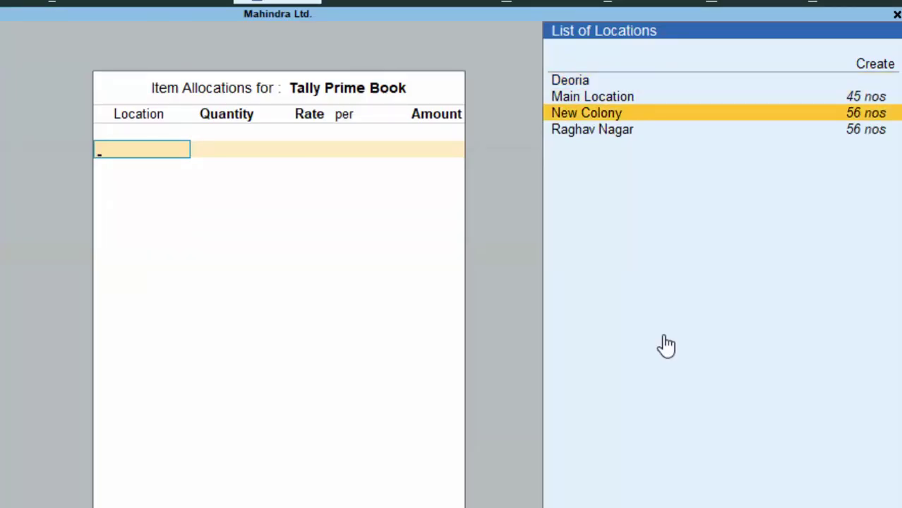
pyautogui.press('Return')
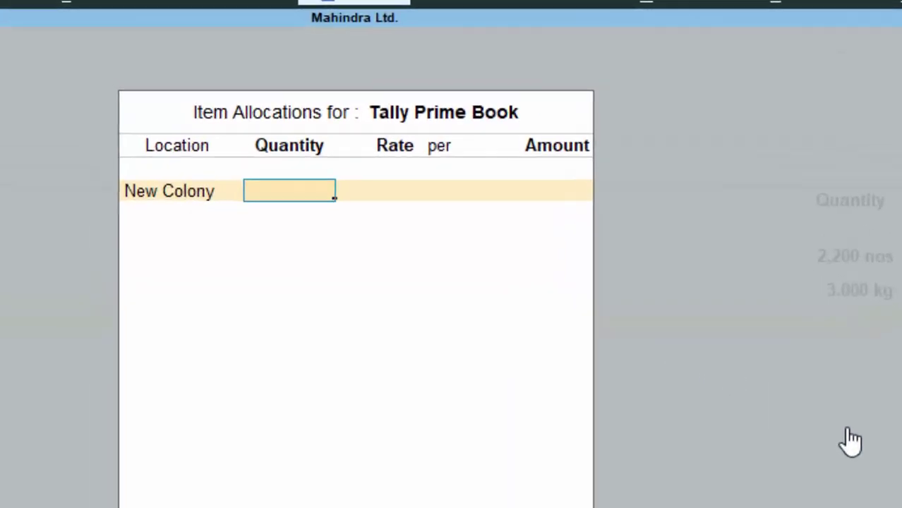
pyautogui.write('50')
pyautogui.press('Return')
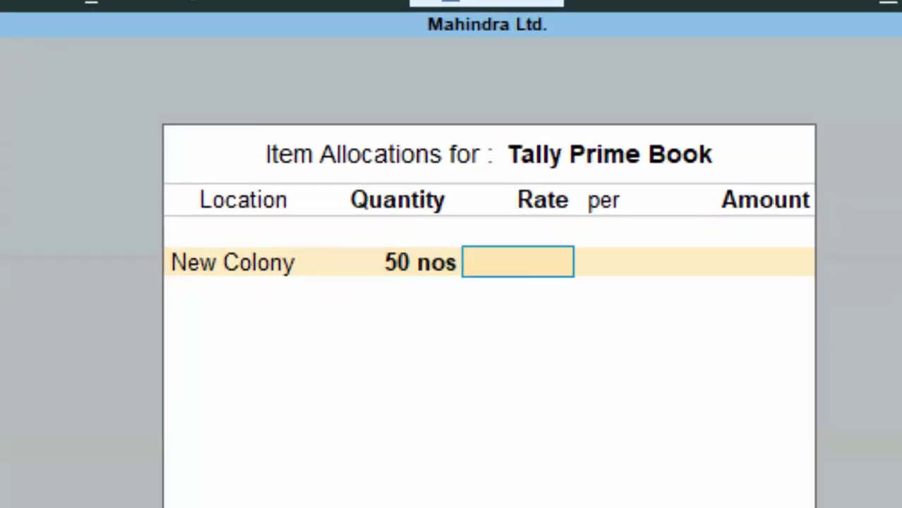
pyautogui.write('1,')
pyautogui.write('35')
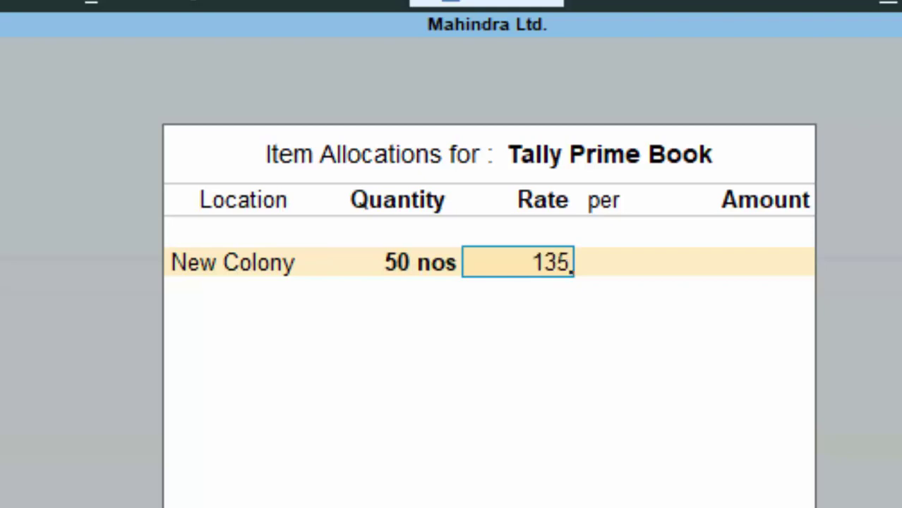
pyautogui.write('0')
pyautogui.press('Return')
pyautogui.press('Return')
pyautogui.press('Return')
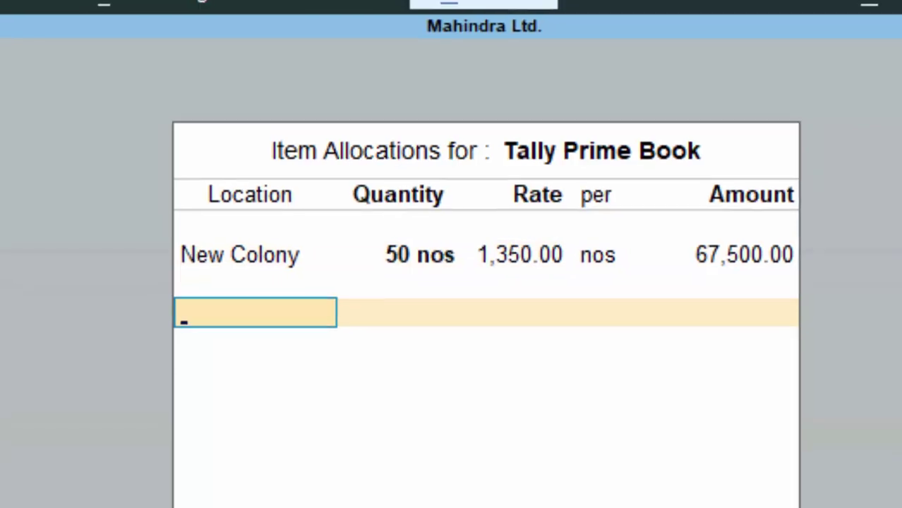
pyautogui.press('Return')
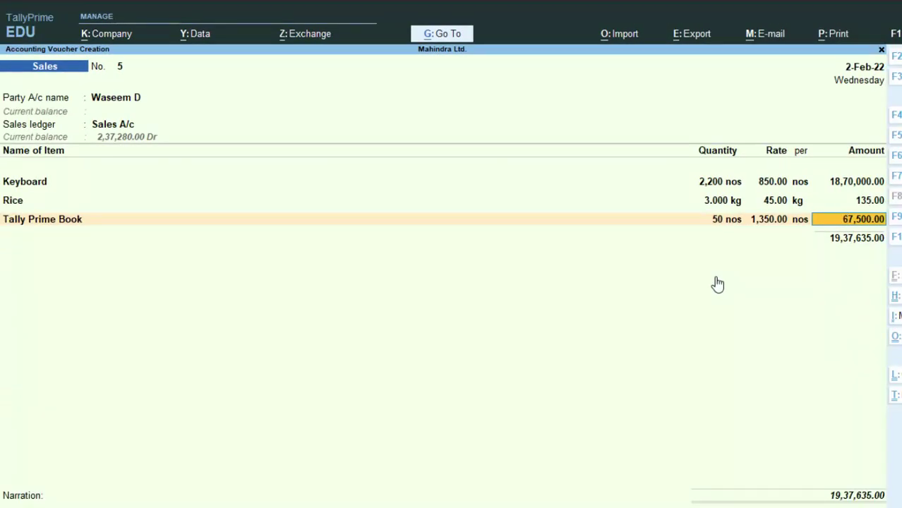
# Step: End the item lines and add the second Cgst ledger below the stock items
pyautogui.press('Return')
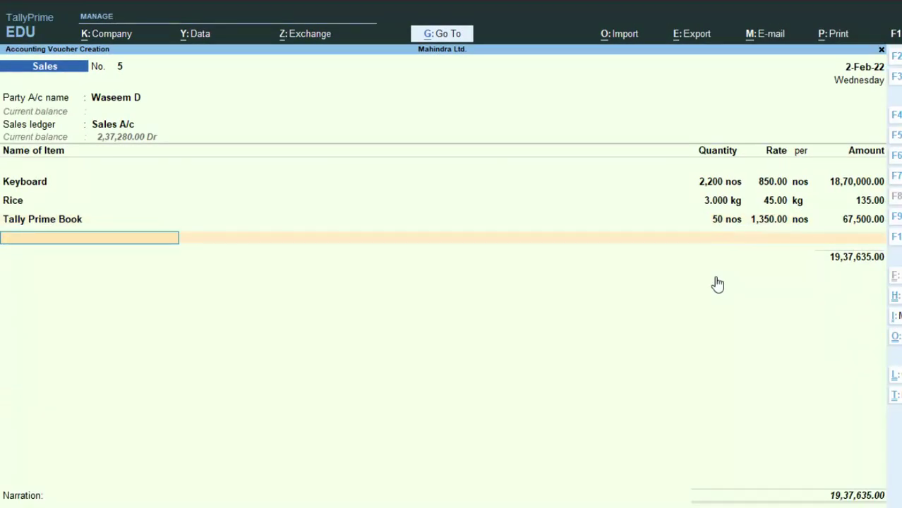
pyautogui.press('Return')
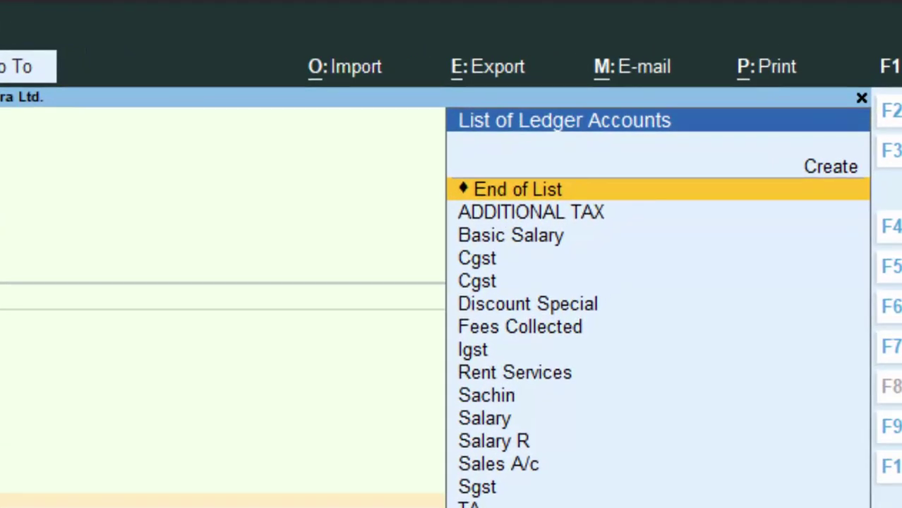
pyautogui.press('Down')
pyautogui.press('Down')
pyautogui.press('Down')
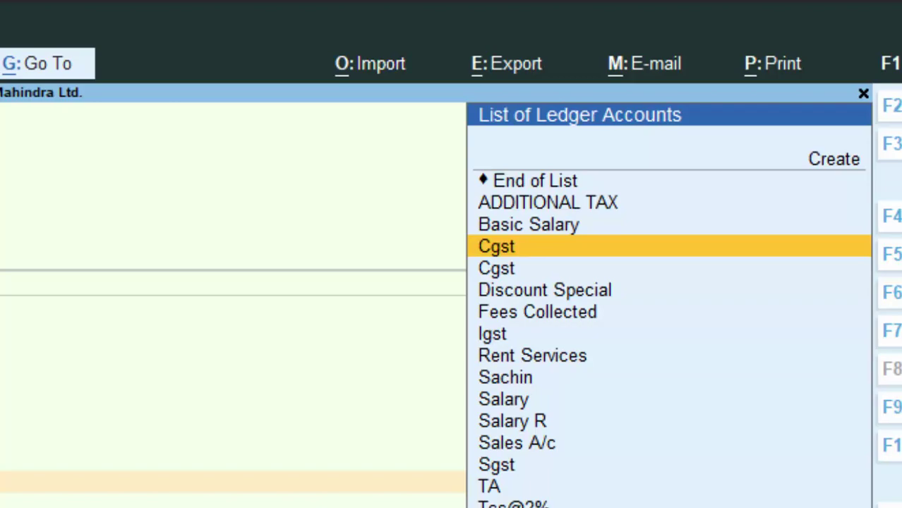
pyautogui.press('Down')
pyautogui.press('Return')
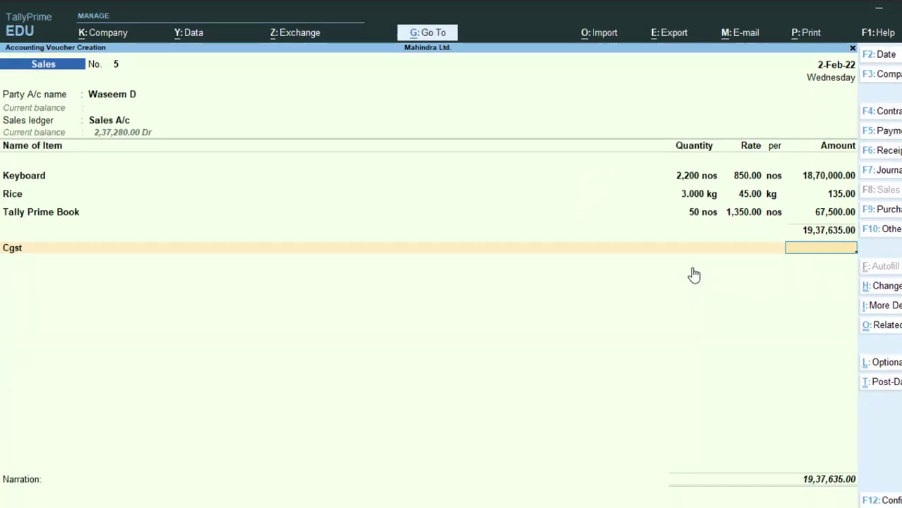
# Step: Open the Company Features settings with F11
pyautogui.press('F11')
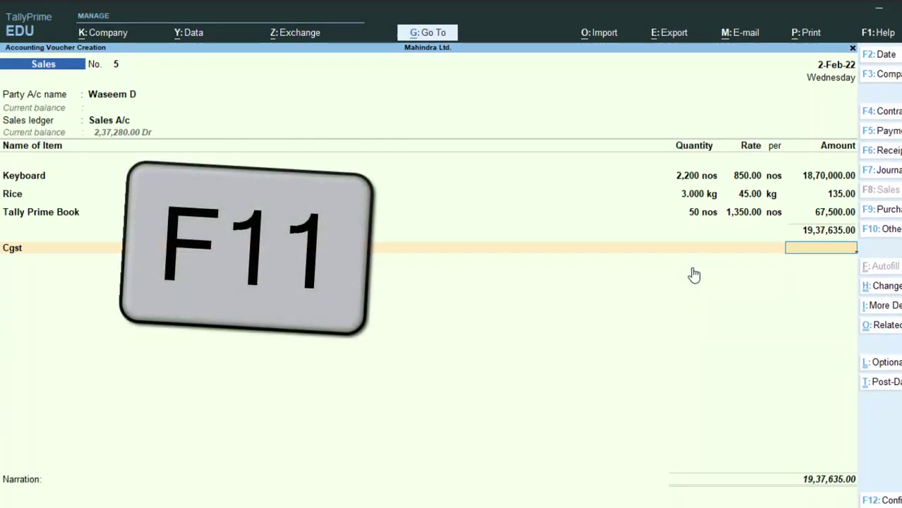
pyautogui.press('BackSpace')
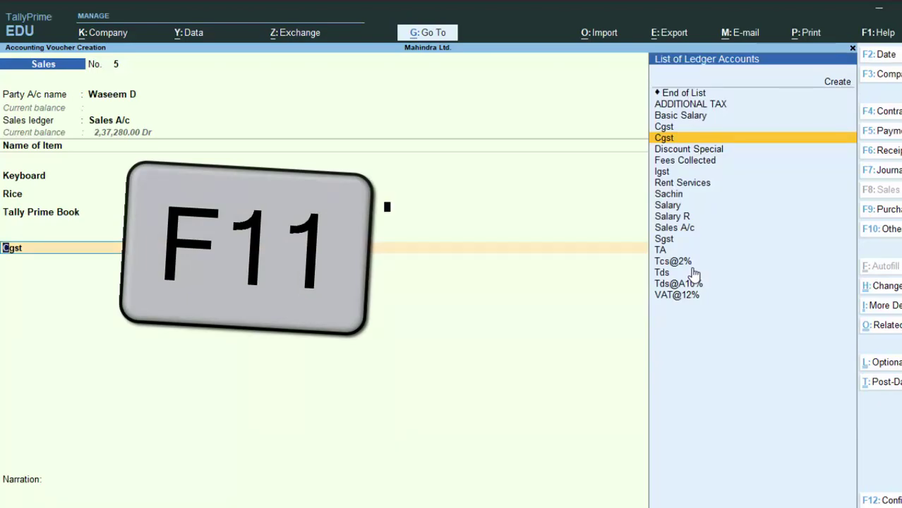
pyautogui.press('F11')
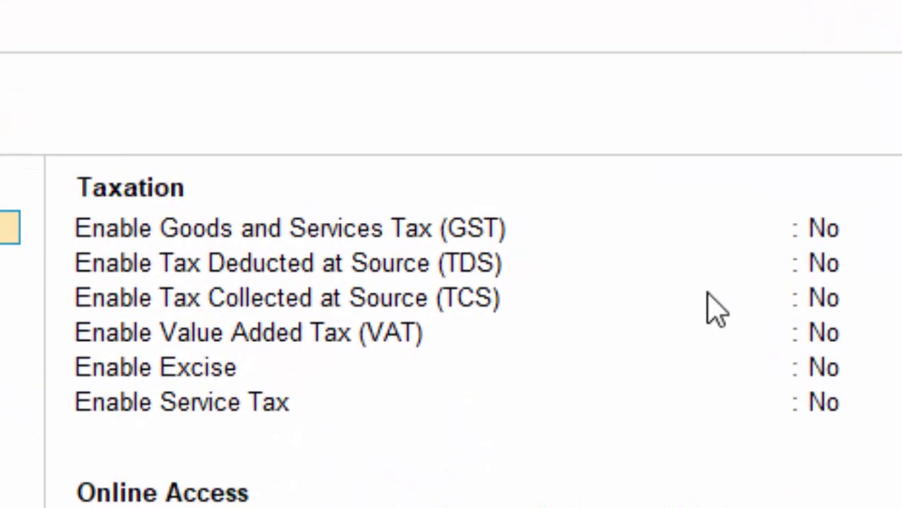
# Step: Enable GST keeping Uttar Pradesh, Regular registration and Monthly GSTR-1 periodicity
pyautogui.click(829, 233)
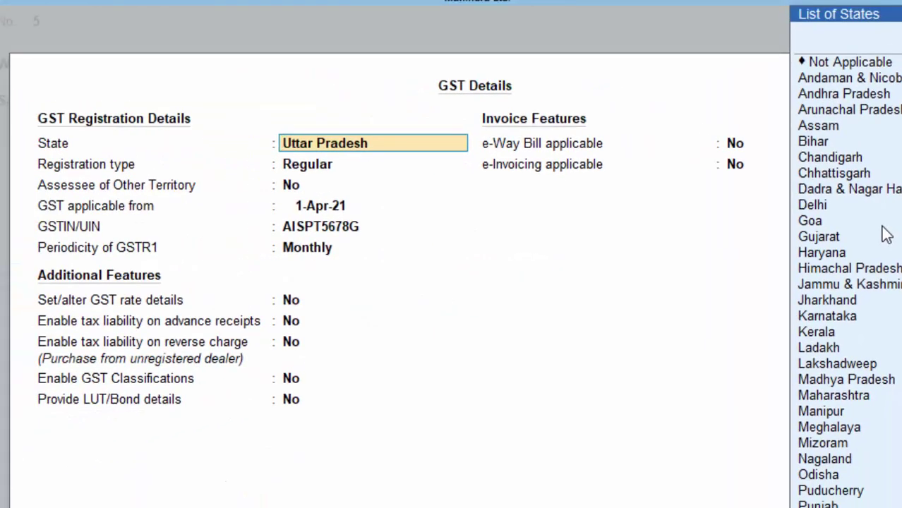
pyautogui.press('Return')
pyautogui.press('Return')
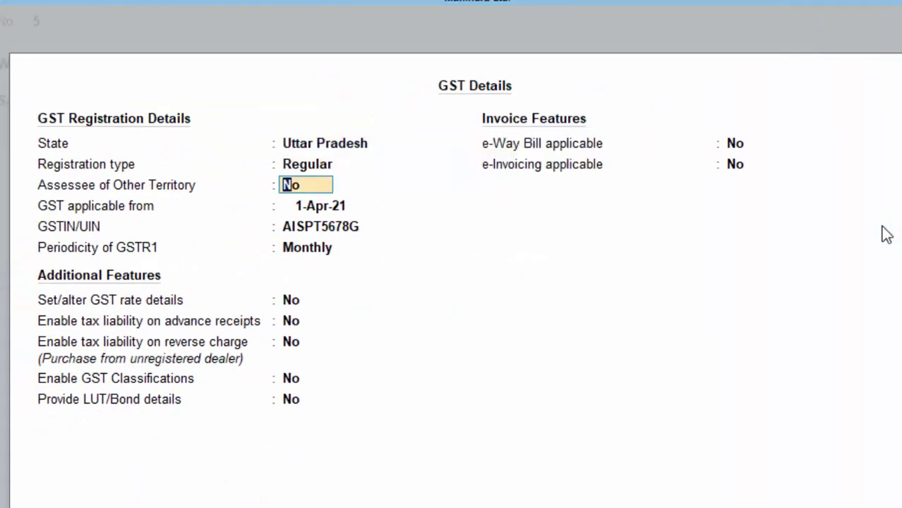
pyautogui.press('Return')
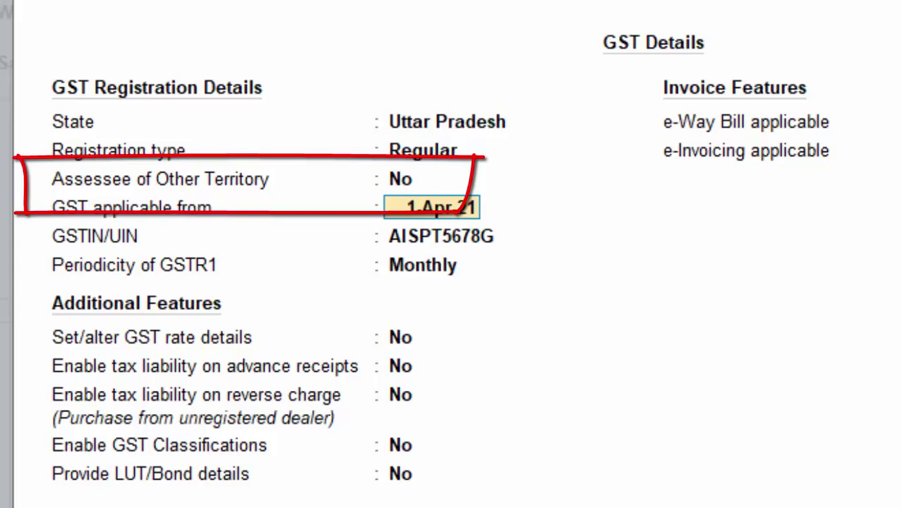
pyautogui.press('Return')
pyautogui.press('Return')
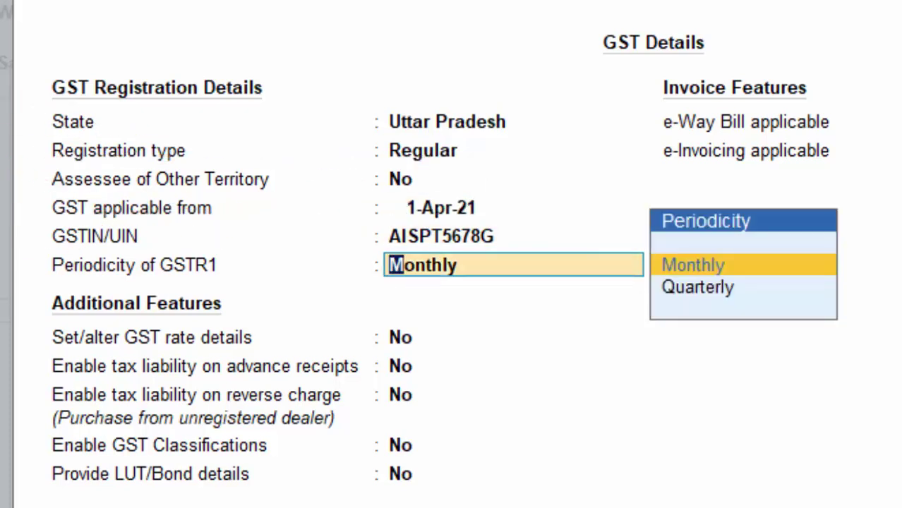
pyautogui.press('Return')
# Step: Turn on GST rate details at 21% IGST and save the company features
pyautogui.write('y')
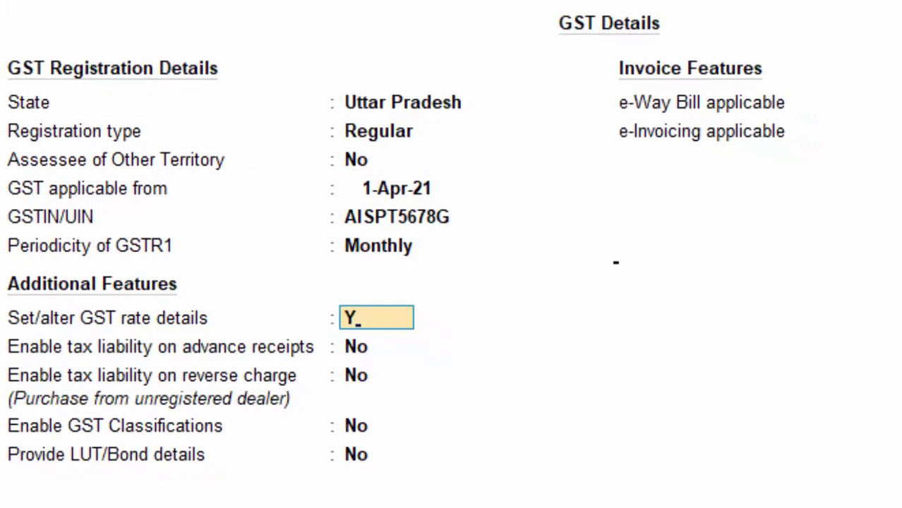
pyautogui.press('Return')
pyautogui.press('Return')
pyautogui.press('Return')
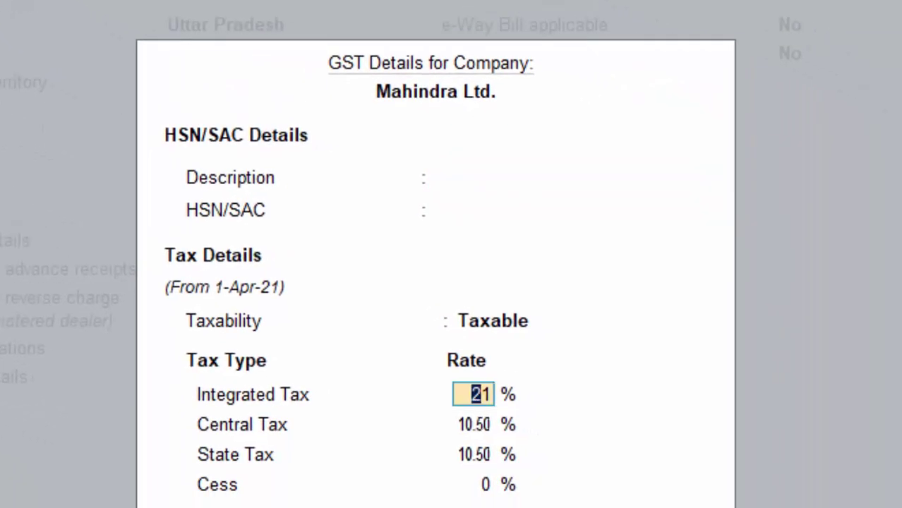
pyautogui.press('Return')
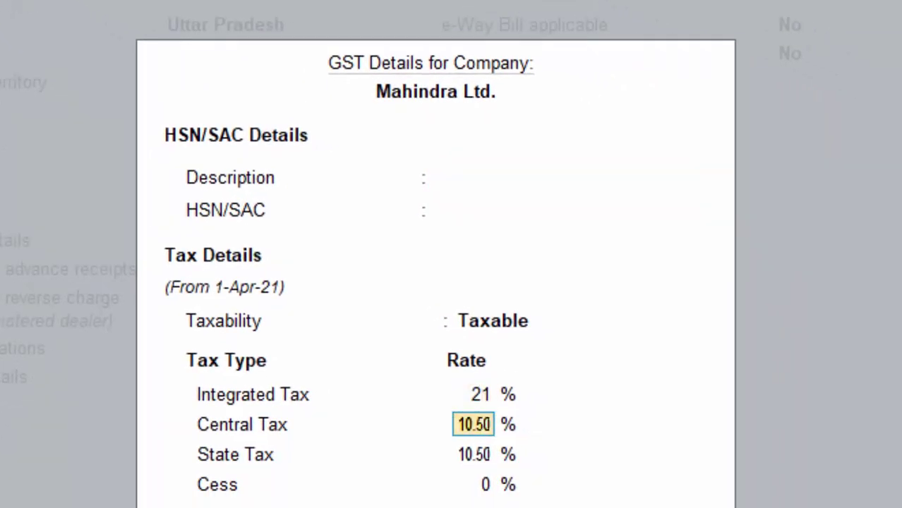
pyautogui.press('Return')
pyautogui.press('Return')
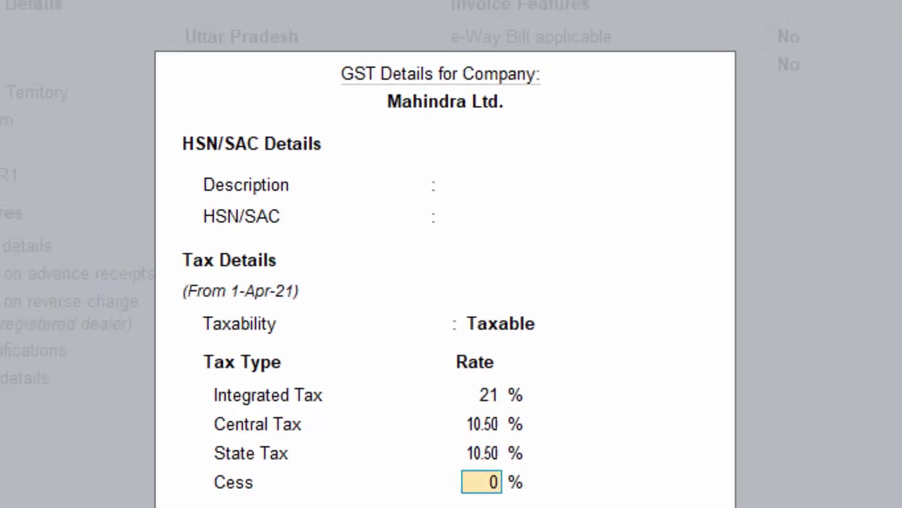
pyautogui.press('Return')
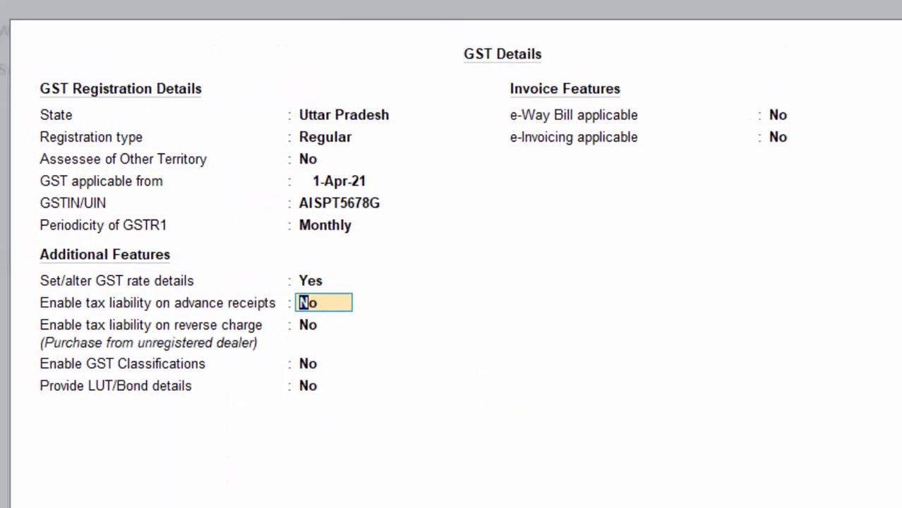
pyautogui.press('Return')
pyautogui.press('Return')
pyautogui.press('Return')
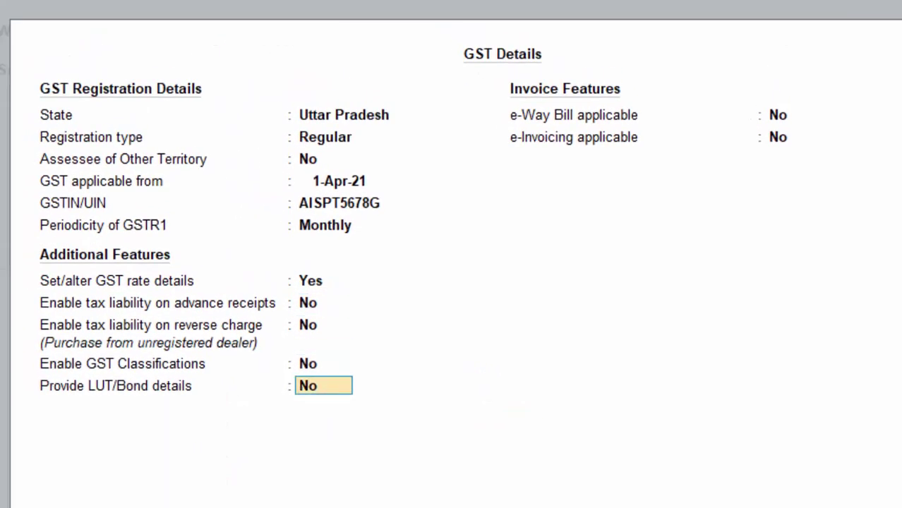
pyautogui.press('Return')
pyautogui.press('Return')
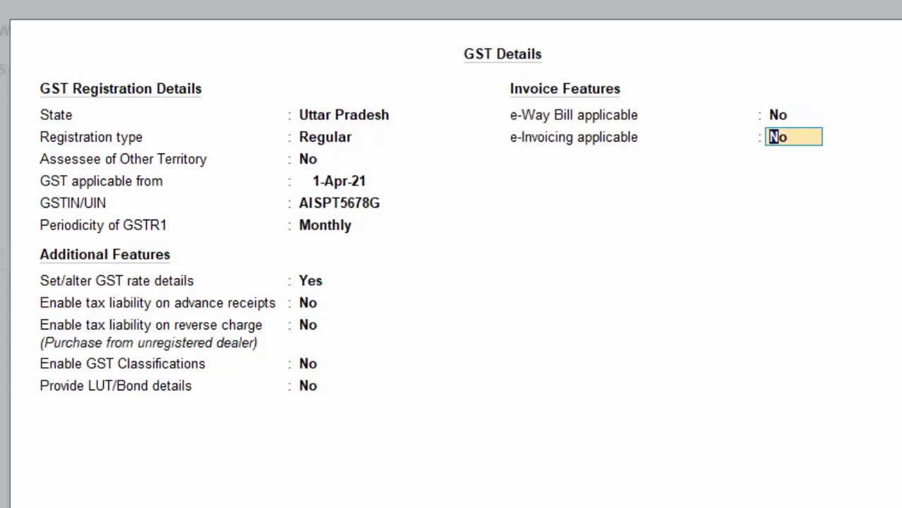
pyautogui.press('Return')
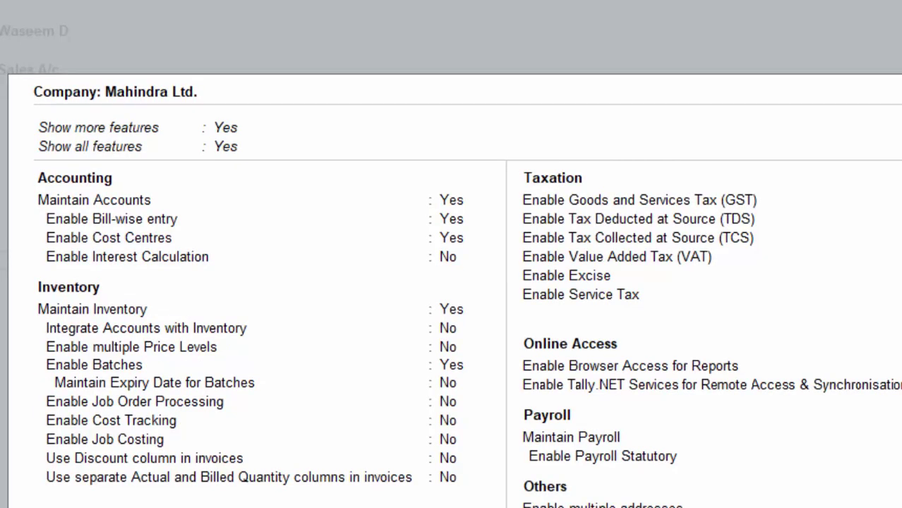
pyautogui.hotkey('ctrl', 'a')
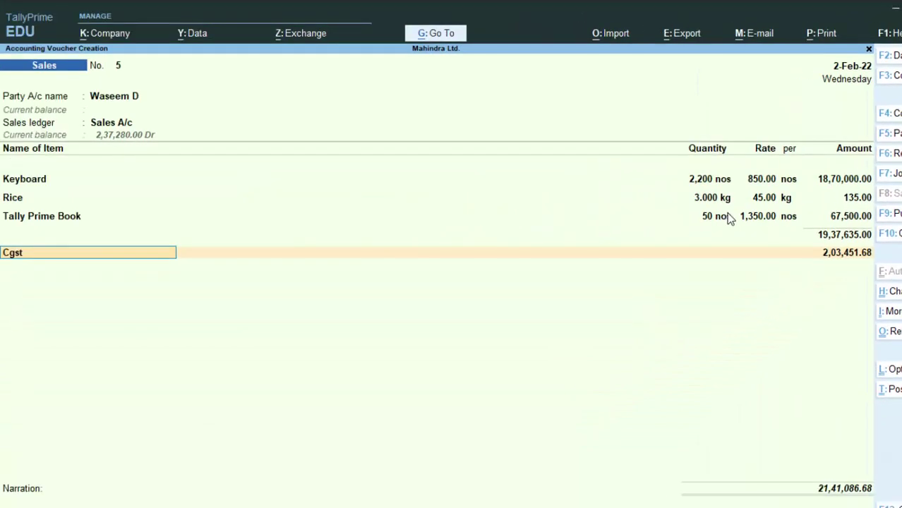
# Step: Add an Sgst ledger line of 2,03,451.68 below Cgst
pyautogui.press('Return')
pyautogui.press('Return')
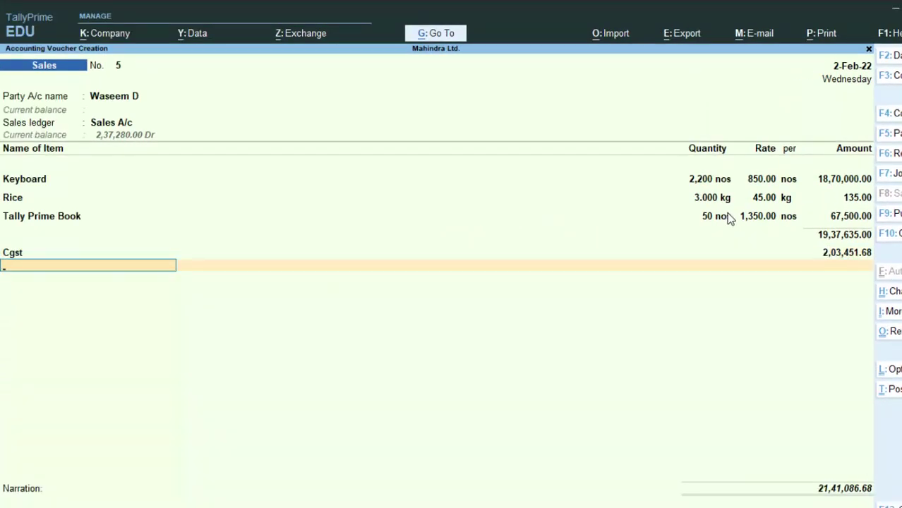
pyautogui.write('s')
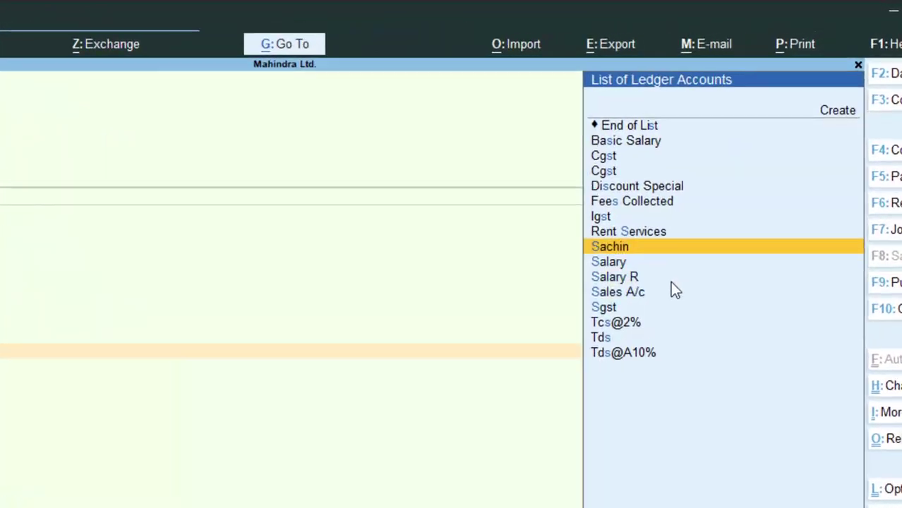
pyautogui.press('Down')
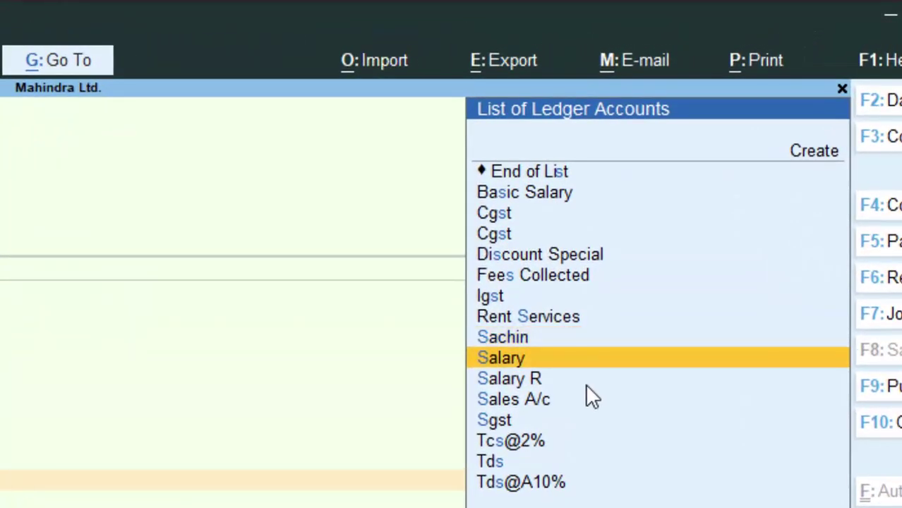
pyautogui.press('Down')
pyautogui.press('Down')
pyautogui.press('Down')
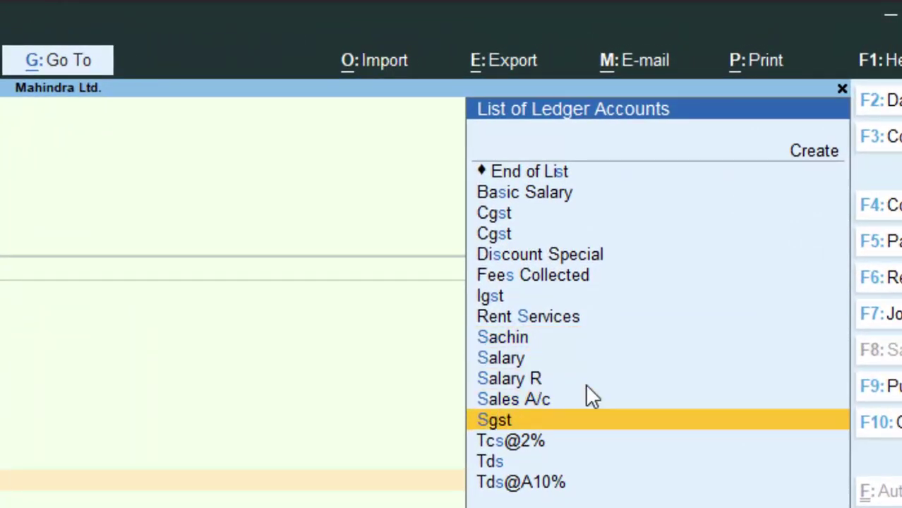
pyautogui.press('Return')
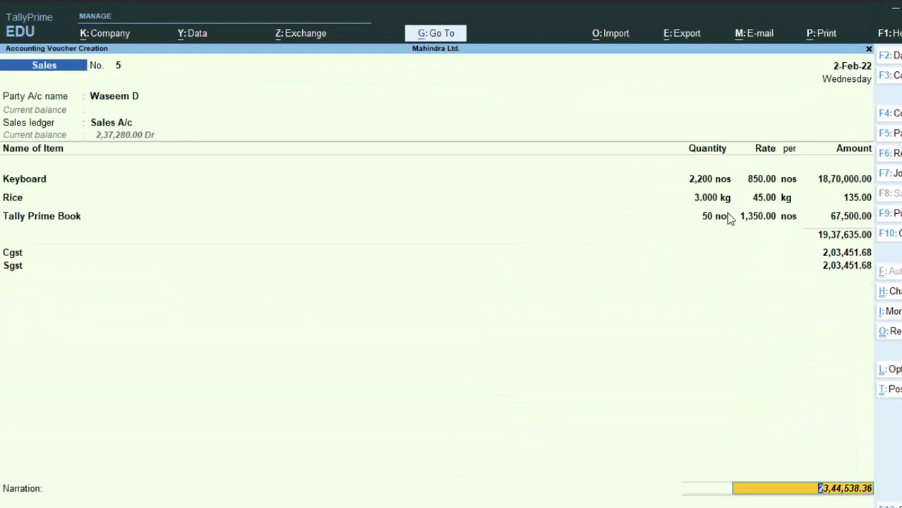
# Step: Record the party's bill as New Ref 5 and skip the narration
pyautogui.press('Return')
pyautogui.press('Return')
pyautogui.press('Return')
pyautogui.press('Return')
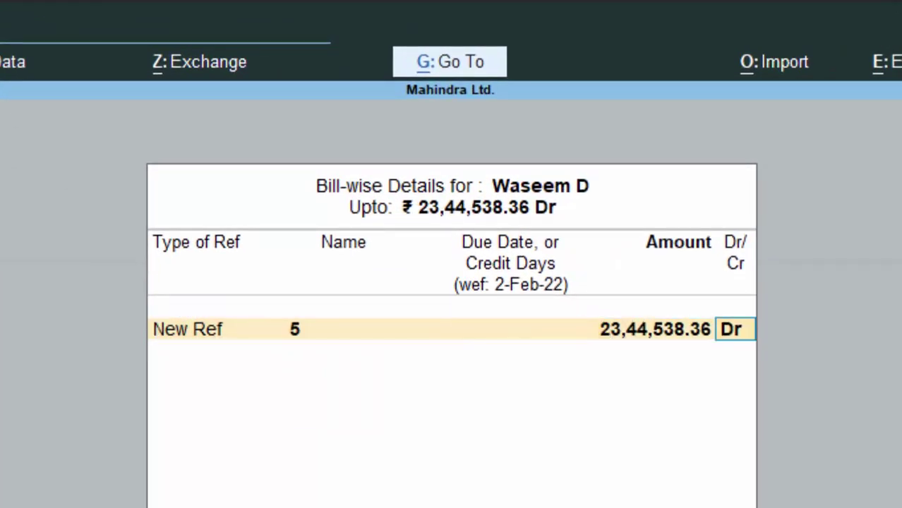
pyautogui.press('Return')
pyautogui.press('Return')
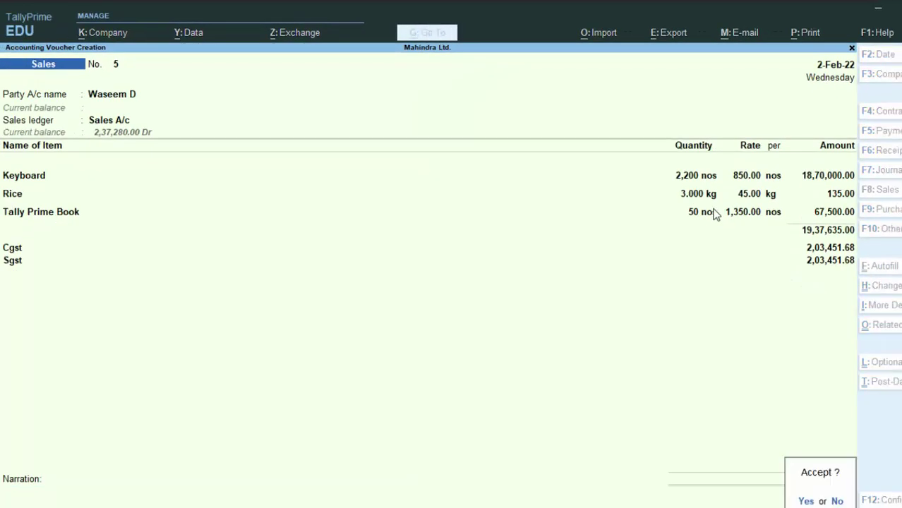
pyautogui.press('Return')
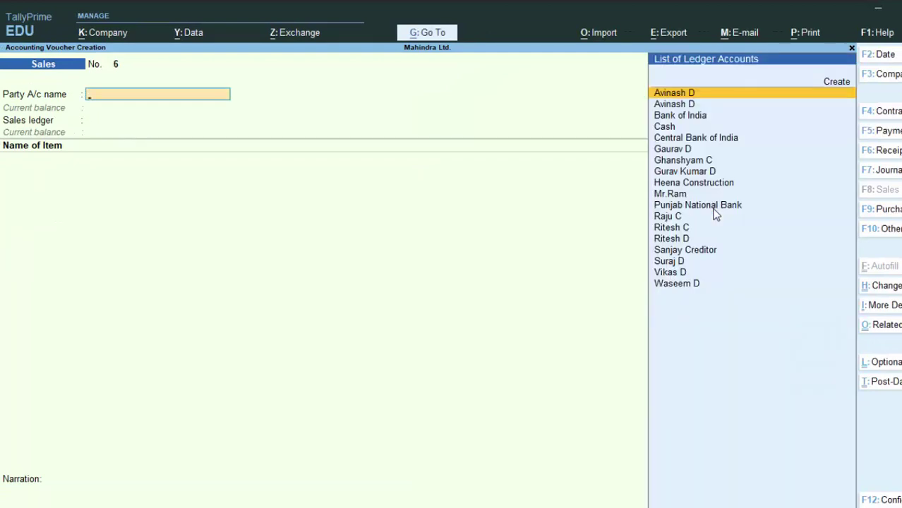
# Step: Reopen sales voucher No. 5 (23,44,538.36) from the Day Book and show its print options
pyautogui.press('Escape')
pyautogui.press('d')
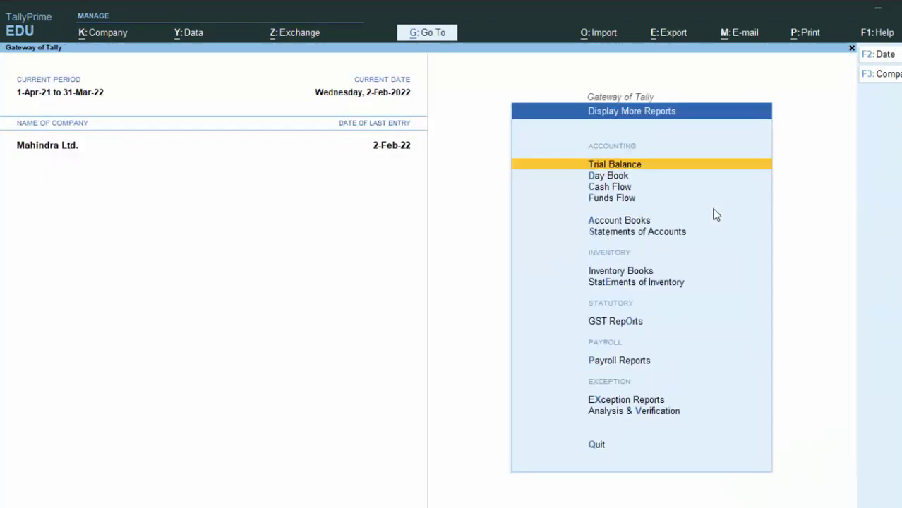
pyautogui.press('d')
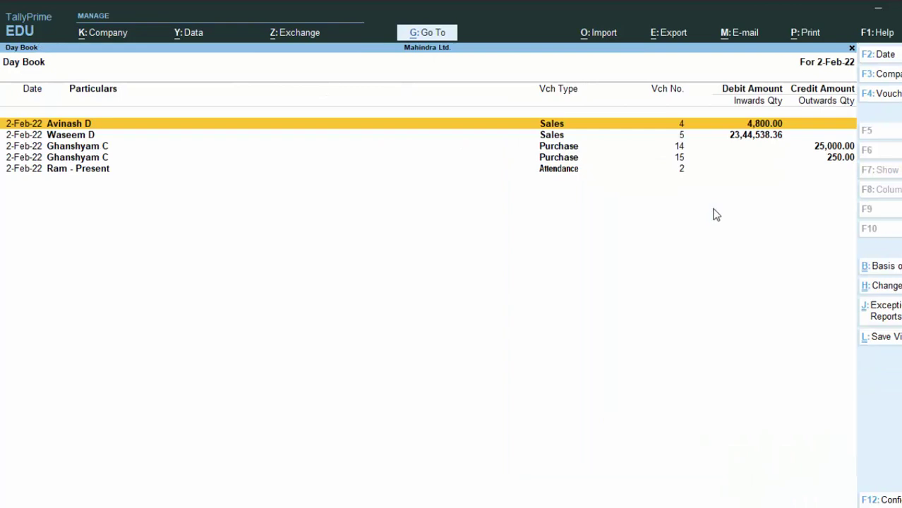
pyautogui.press('Down')
pyautogui.press('Return')
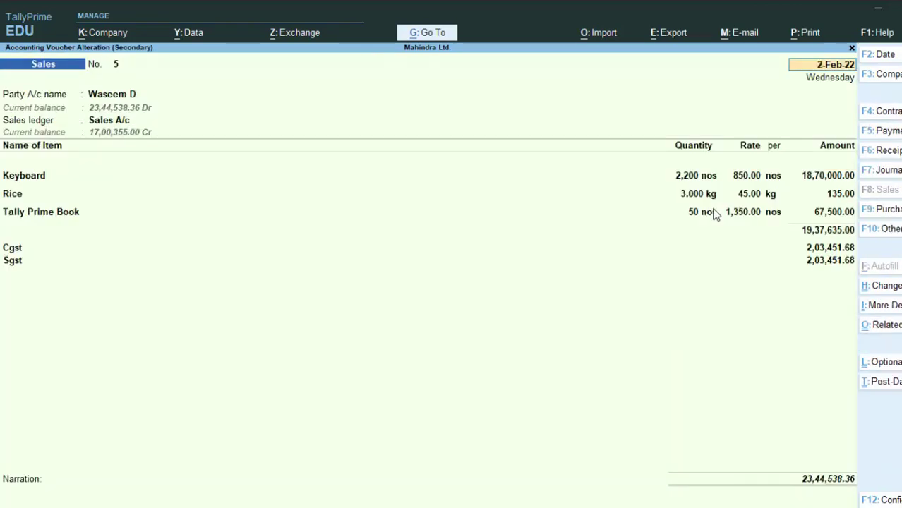
pyautogui.press('alt')
pyautogui.hotkey('alt', 'p')
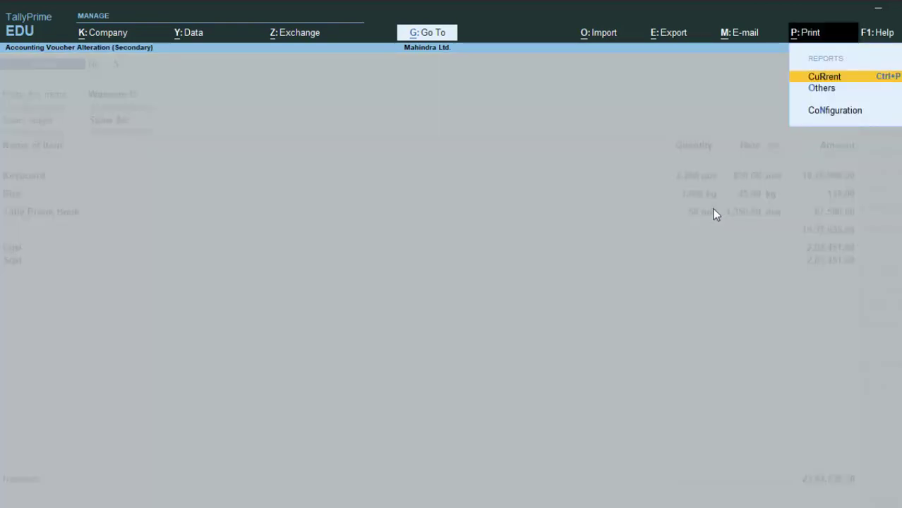
# Step: Preview voucher No. 5's Tax Invoice zoomed in, scroll through it, then return to print settings
pyautogui.press('Return')
pyautogui.press('i')
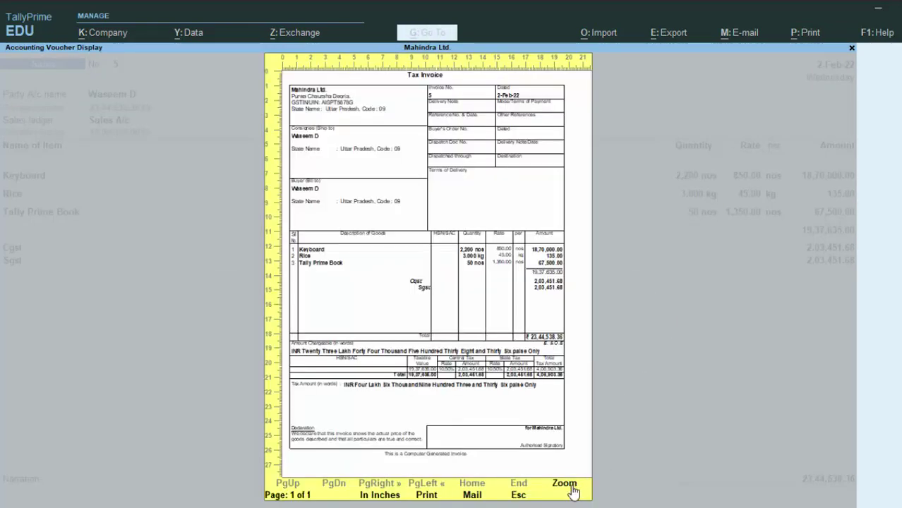
pyautogui.click(564, 487)
pyautogui.scroll(-3, 342, 212)
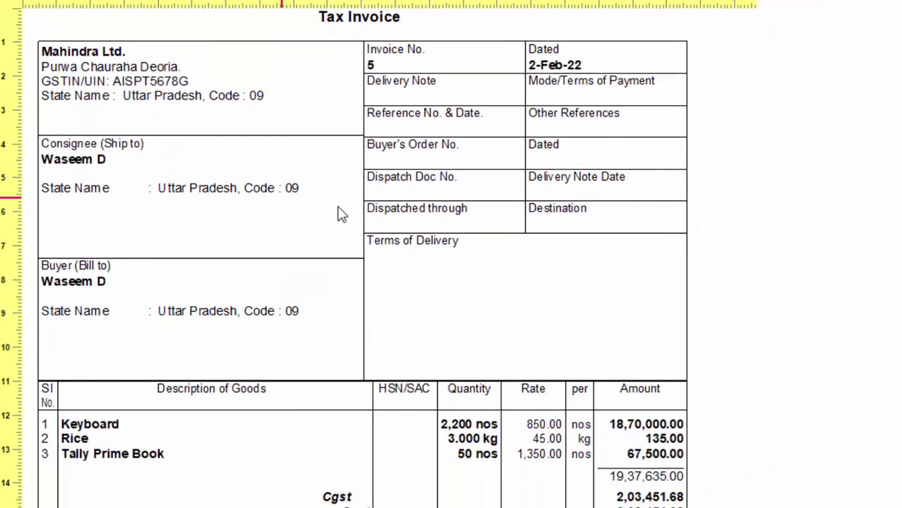
pyautogui.scroll(-1, 435, 381)
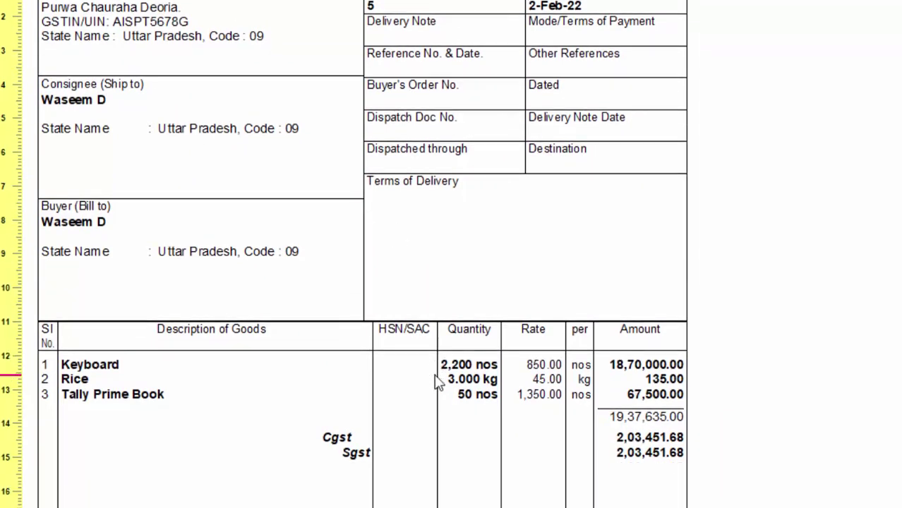
pyautogui.scroll(1, 436, 409)
pyautogui.scroll(1, 434, 487)
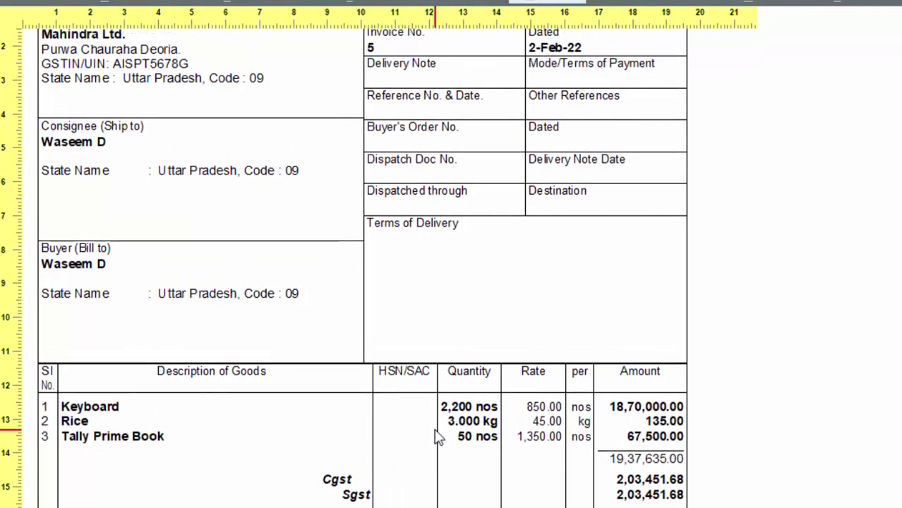
pyautogui.scroll(1, 437, 432)
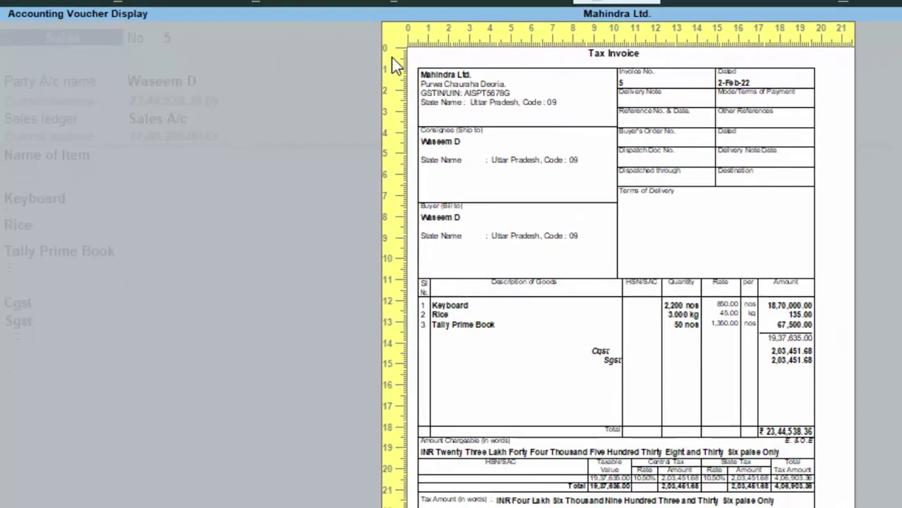
pyautogui.press('Escape')
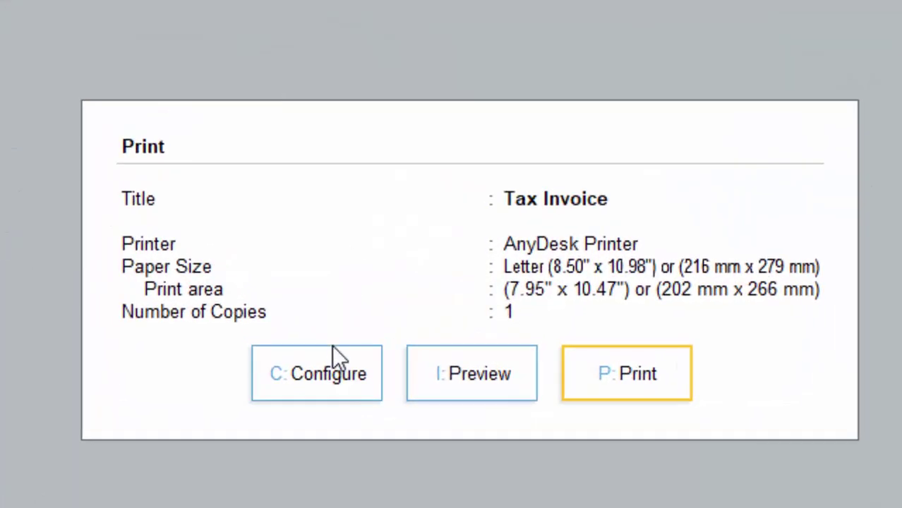
# Step: In print configuration, change the invoice header title to JAI PITAR BABA
pyautogui.click(332, 369)
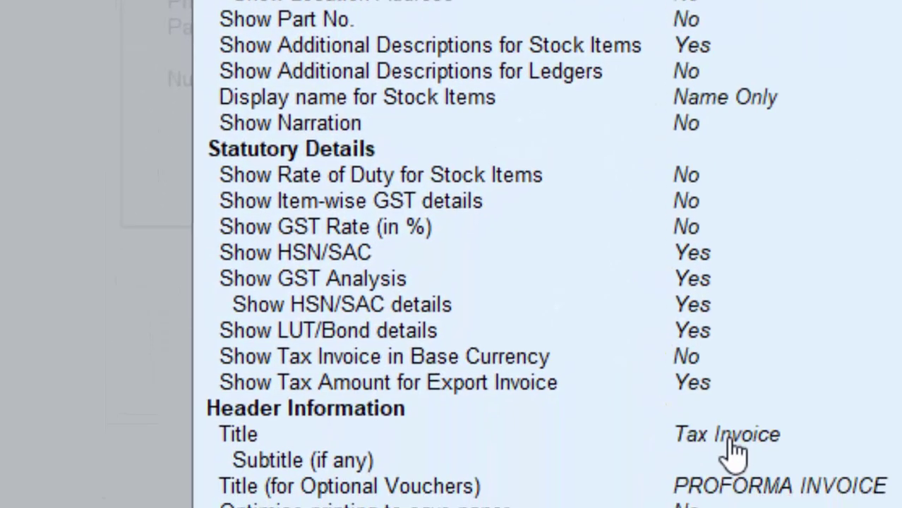
pyautogui.click(727, 440)
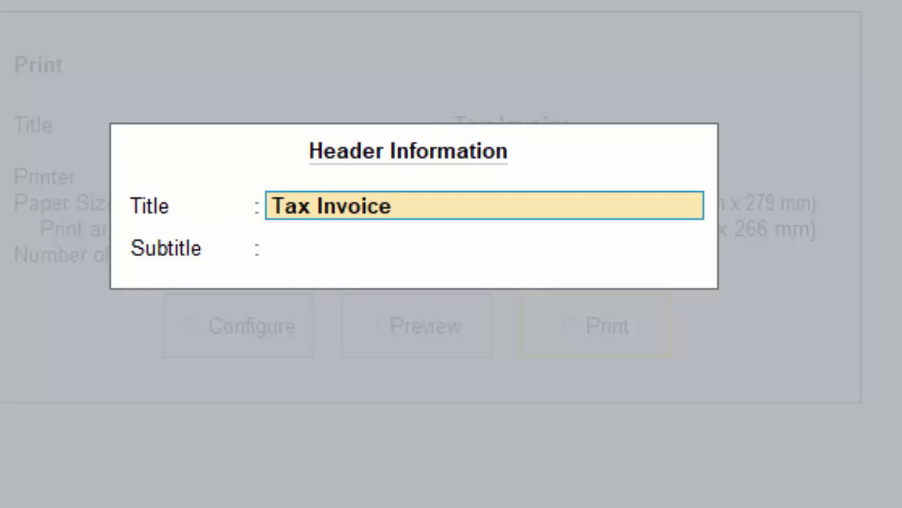
pyautogui.write('J')
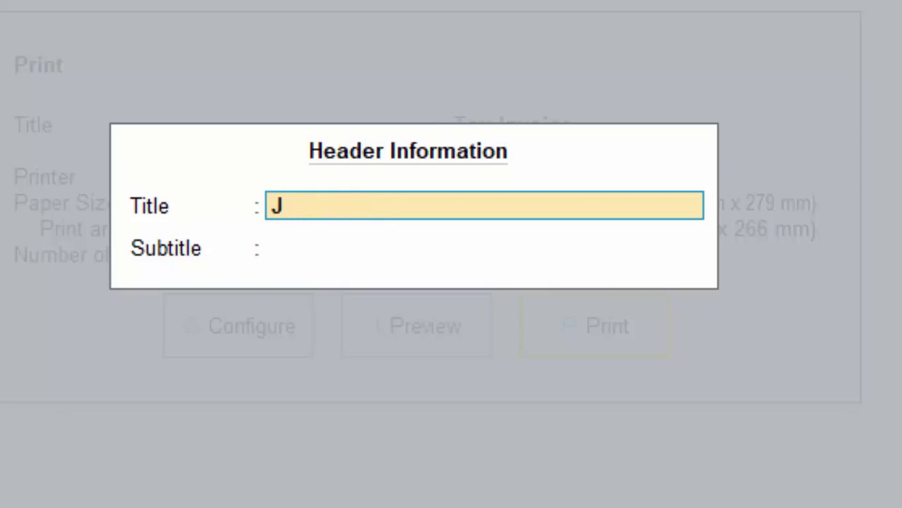
pyautogui.write('AI ')
pyautogui.write('PIU')
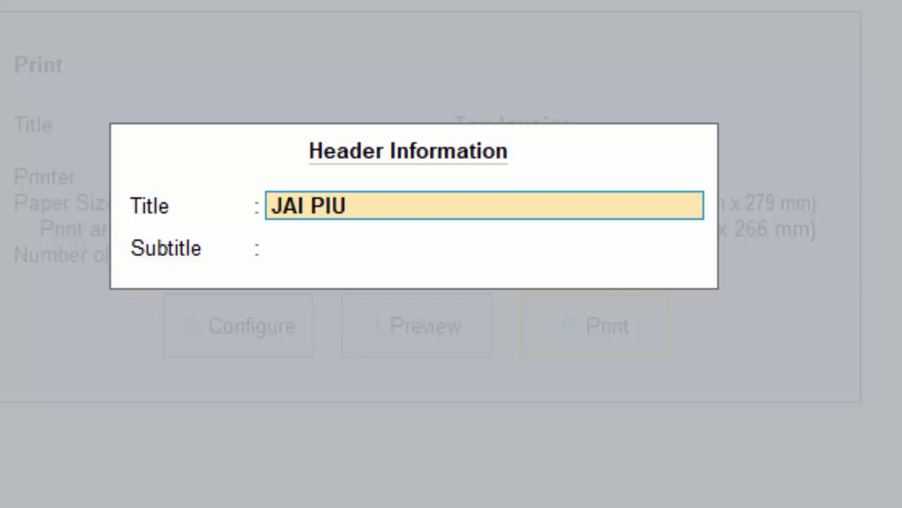
pyautogui.press('BackSpace')
pyautogui.write('TARE')
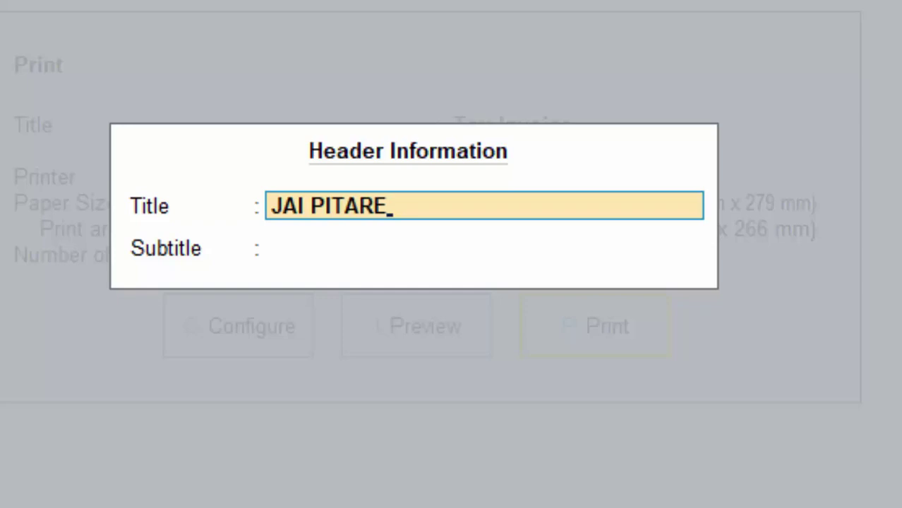
pyautogui.press('BackSpace')
pyautogui.write('B')
pyautogui.write('ABA')
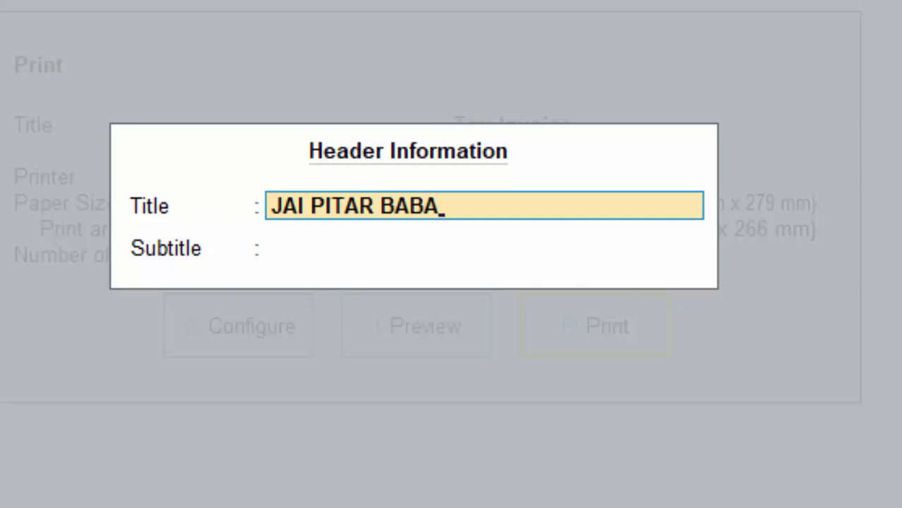
pyautogui.press('Return')
pyautogui.press('Return')
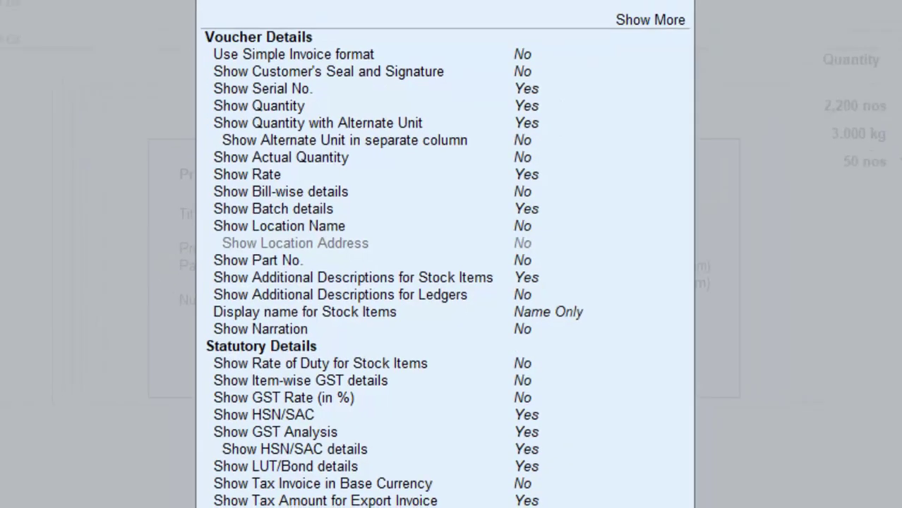
# Step: Accept the configuration and preview the invoice showing the new title
pyautogui.press('ctrl')
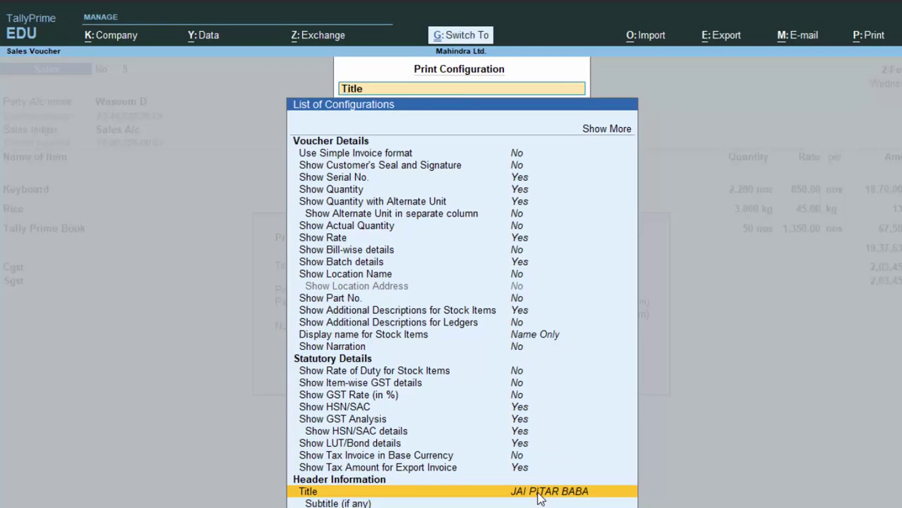
pyautogui.hotkey('ctrl', 'a')
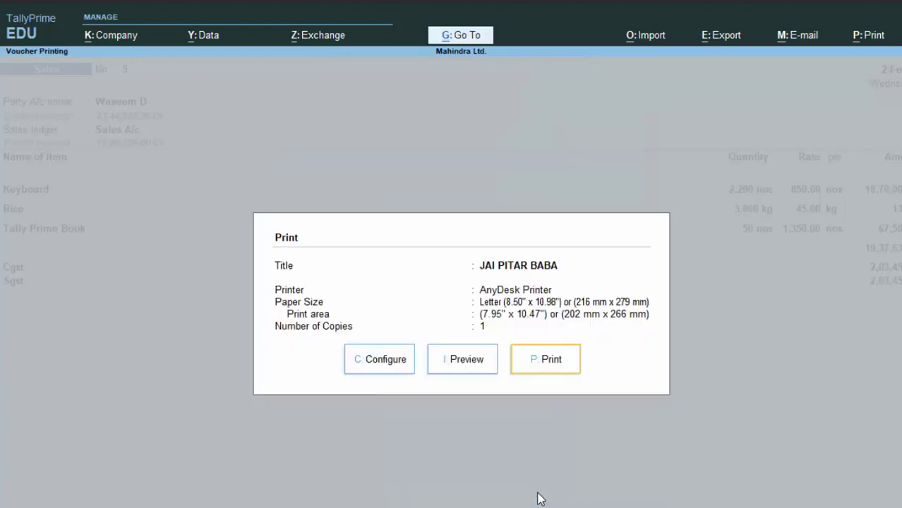
pyautogui.press('i')
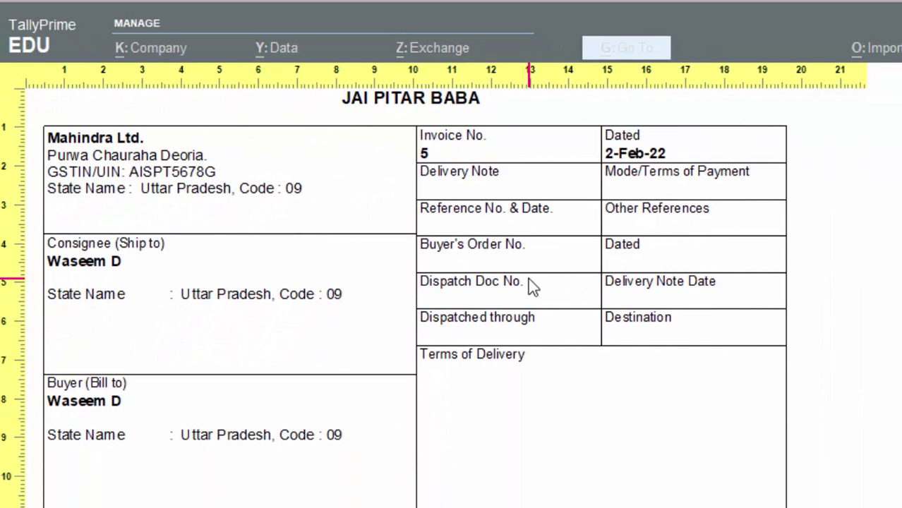
# Step: Exit the preview, print dialog, voucher No. 5 and Day Book back to Gateway of Tally
pyautogui.press('Escape')
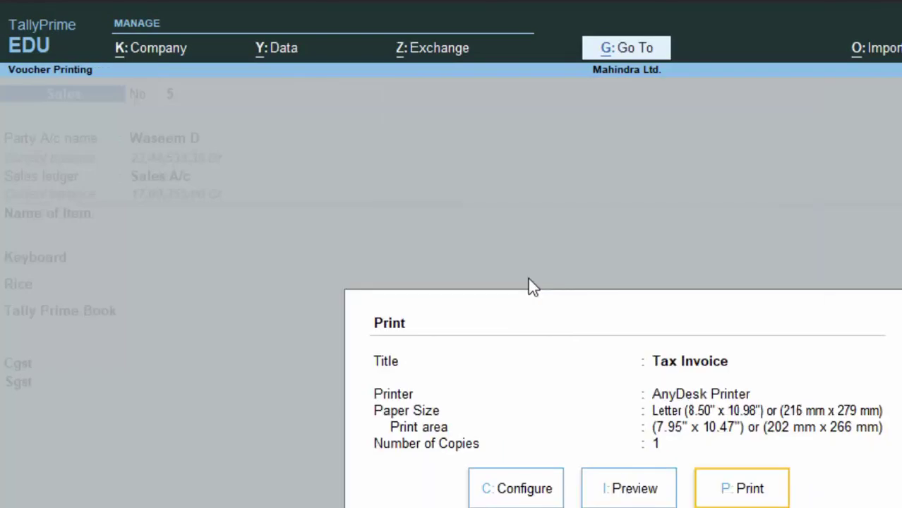
pyautogui.press('Escape')
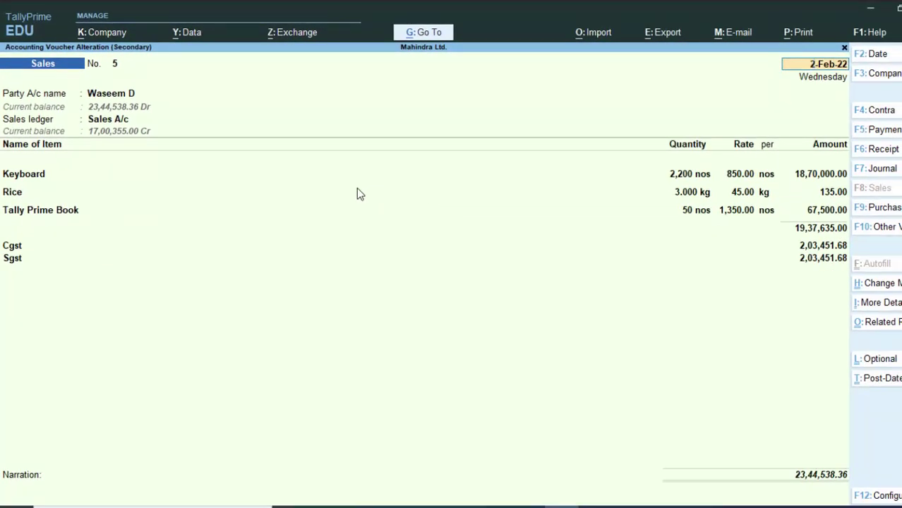
pyautogui.press('BackSpace')
pyautogui.press('Escape')
pyautogui.press('Escape')
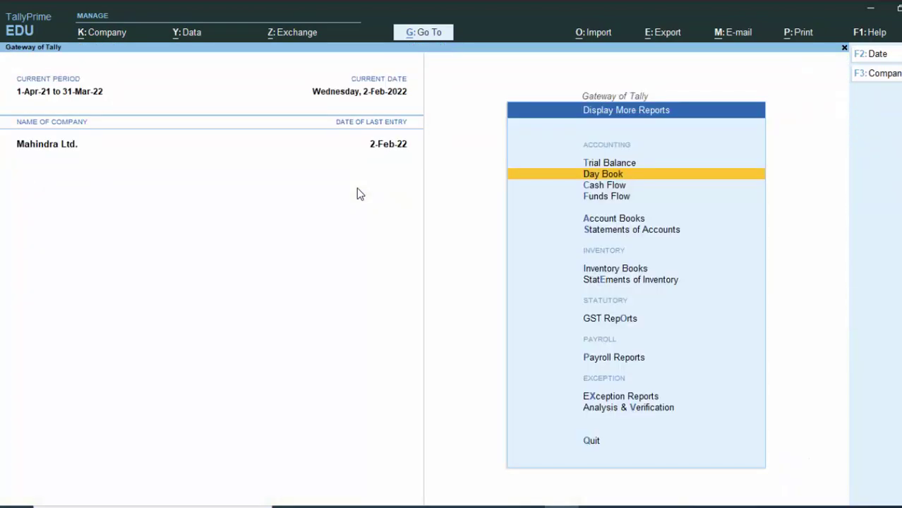
pyautogui.press('Escape')
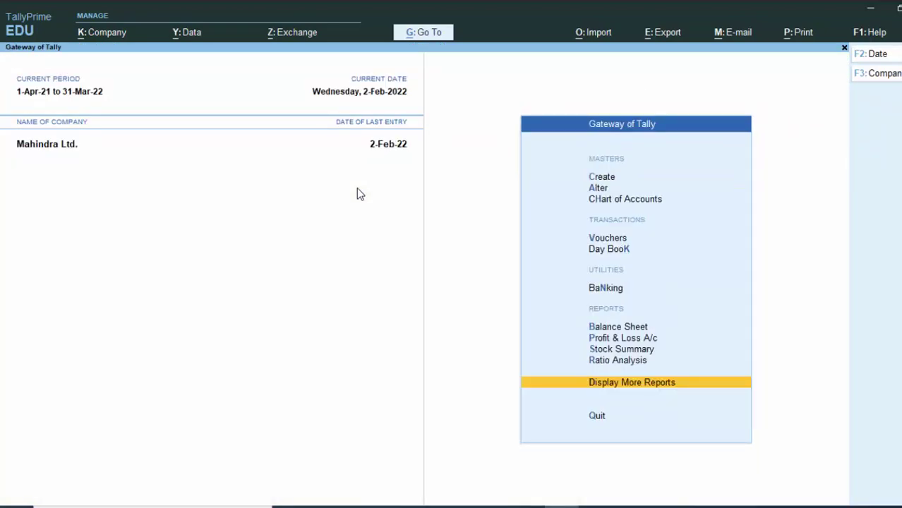
# Step: Start Sales voucher No. 6 and open Ledger Creation for a new party account
pyautogui.press('v')
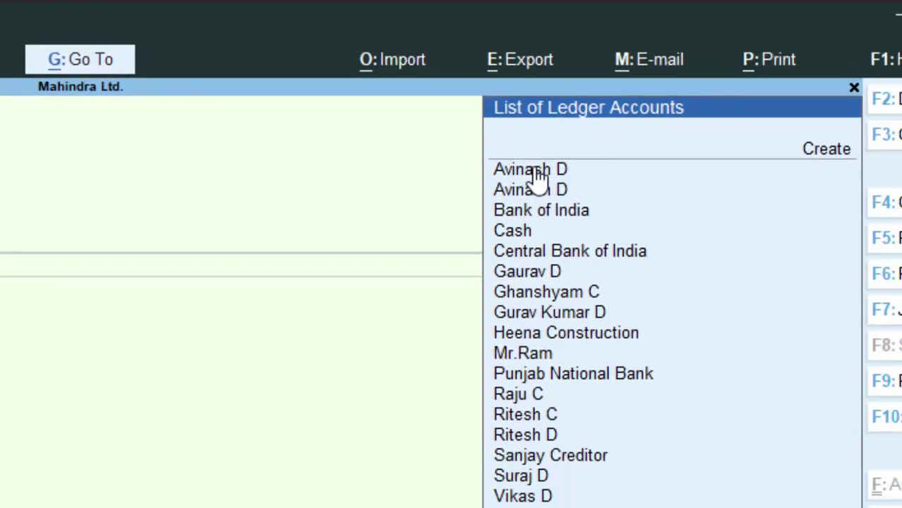
pyautogui.click(817, 155)
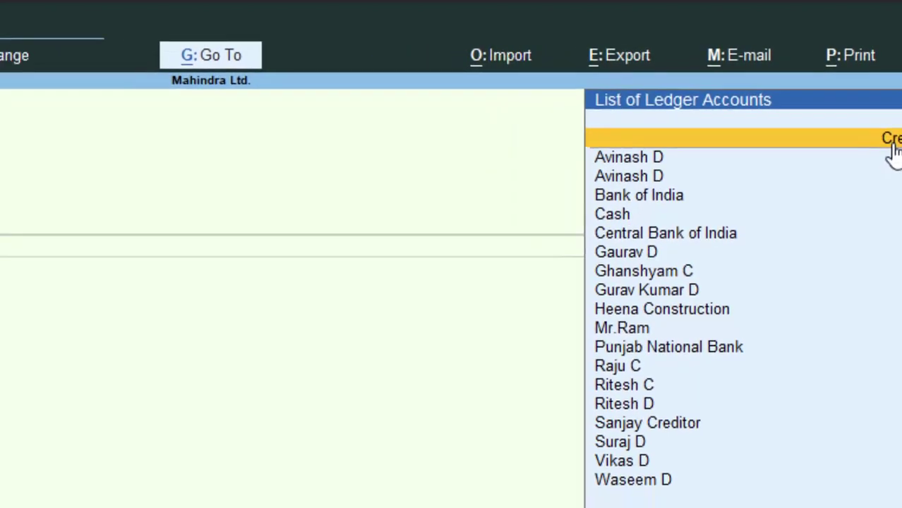
pyautogui.click(819, 162)
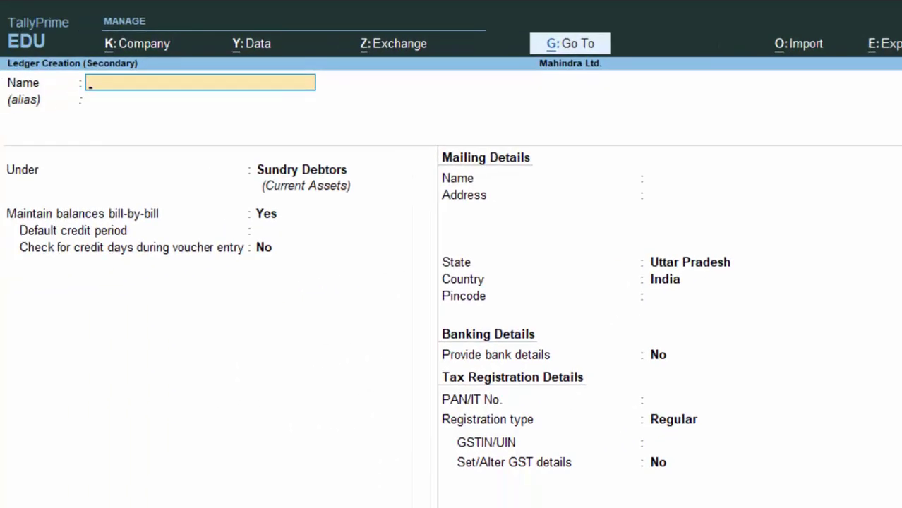
# Step: Enter the party's name and keep the default Sundry Debtors group and bill-by-bill settings
pyautogui.write('N')
pyautogui.press('BackSpace')
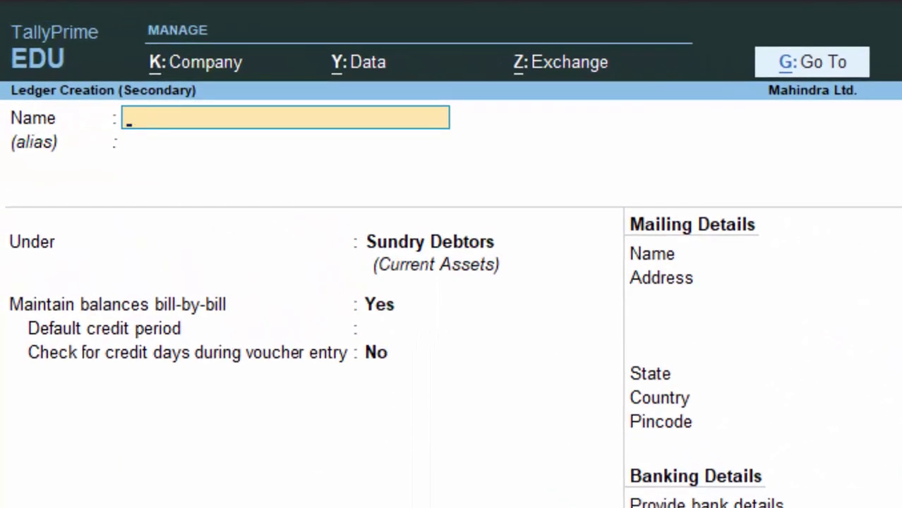
pyautogui.write('BABU')
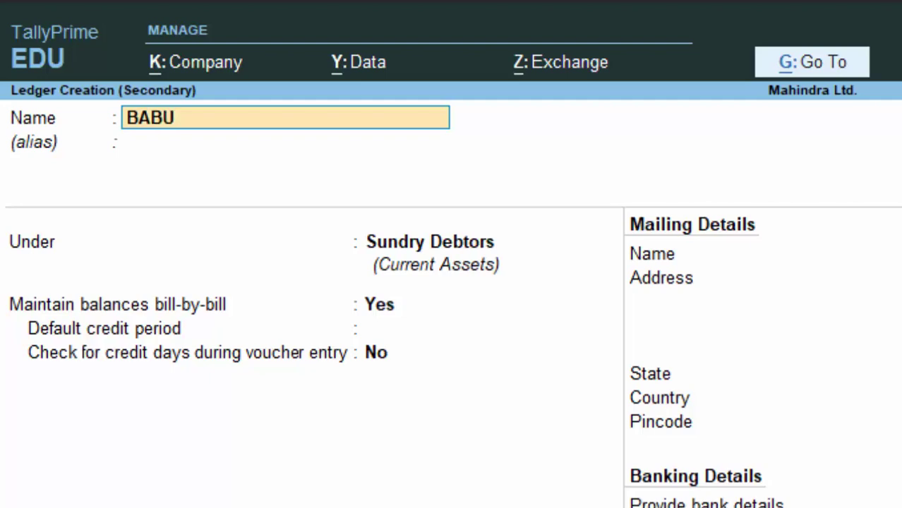
pyautogui.write(' d')
pyautogui.press('Return')
pyautogui.press('Return')
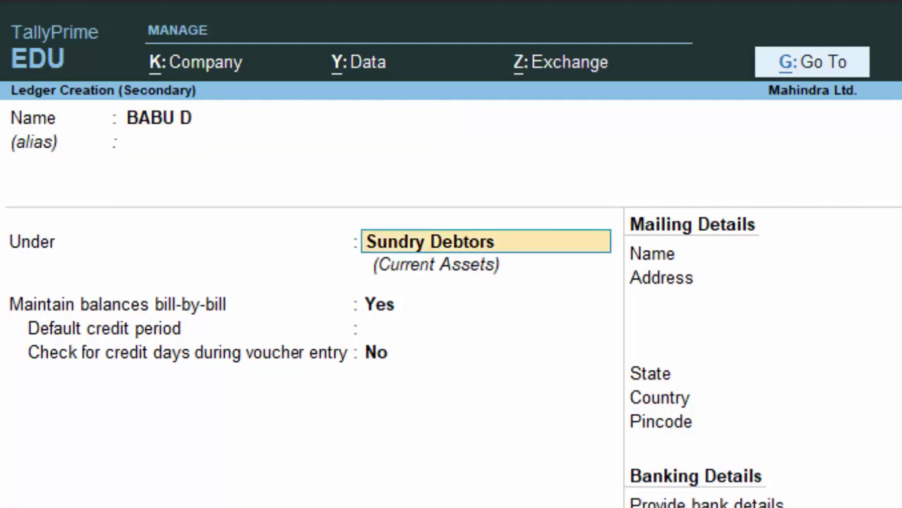
pyautogui.press('Return')
pyautogui.press('Return')
pyautogui.press('Return')
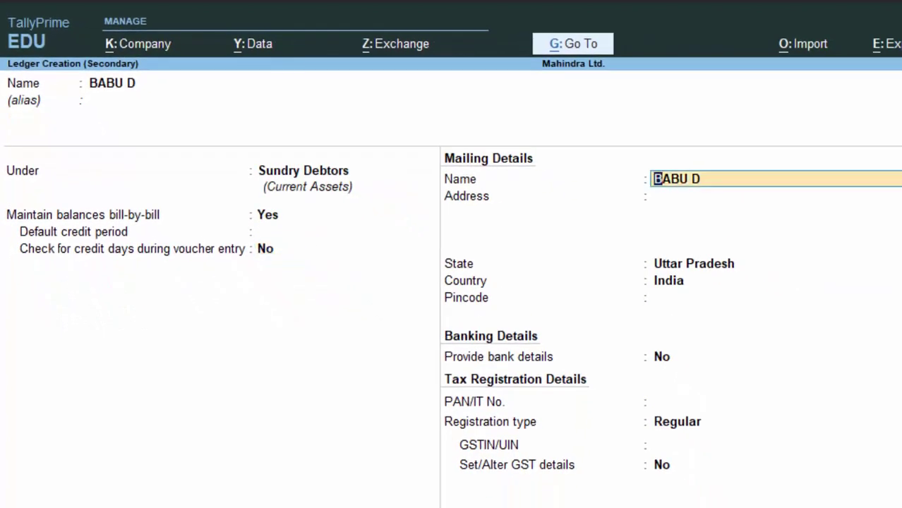
pyautogui.press('Return')
pyautogui.press('Return')
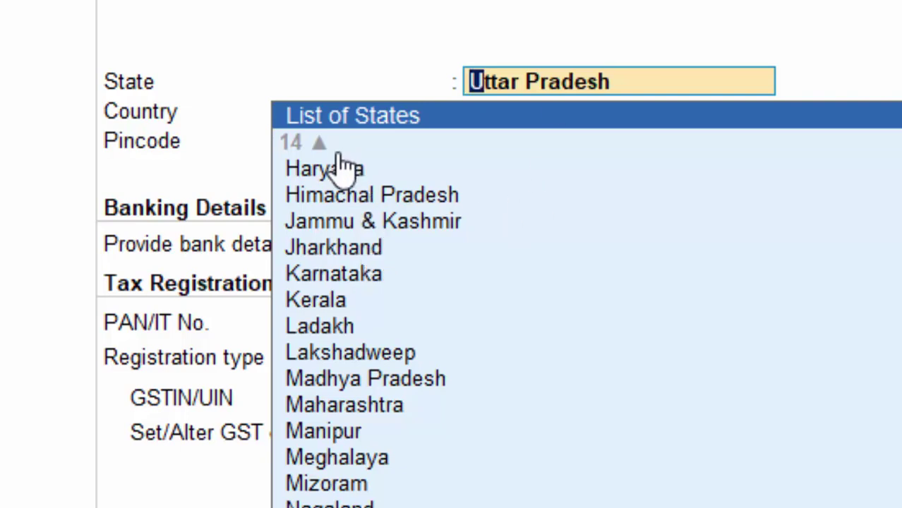
# Step: Set the party's state to Gujarat and skip the remaining banking and tax fields
pyautogui.scroll(1, 338, 159)
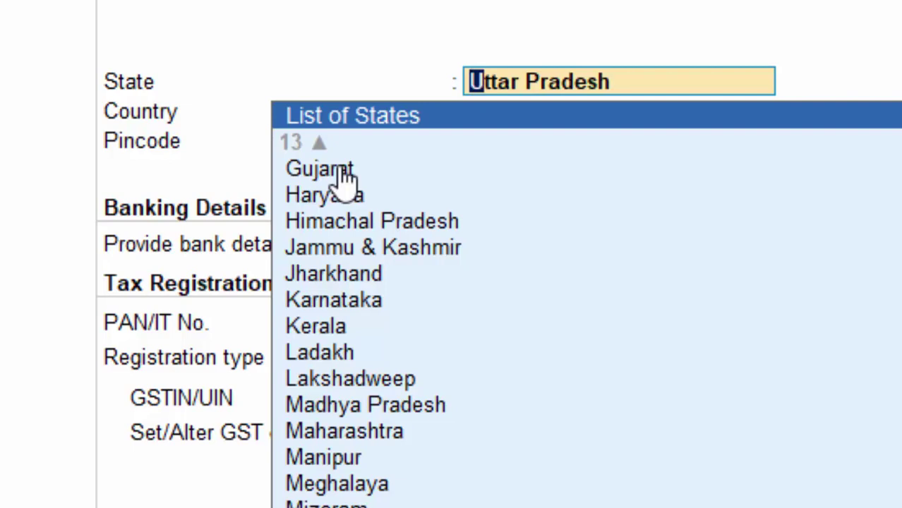
pyautogui.click(344, 177)
pyautogui.click(343, 177)
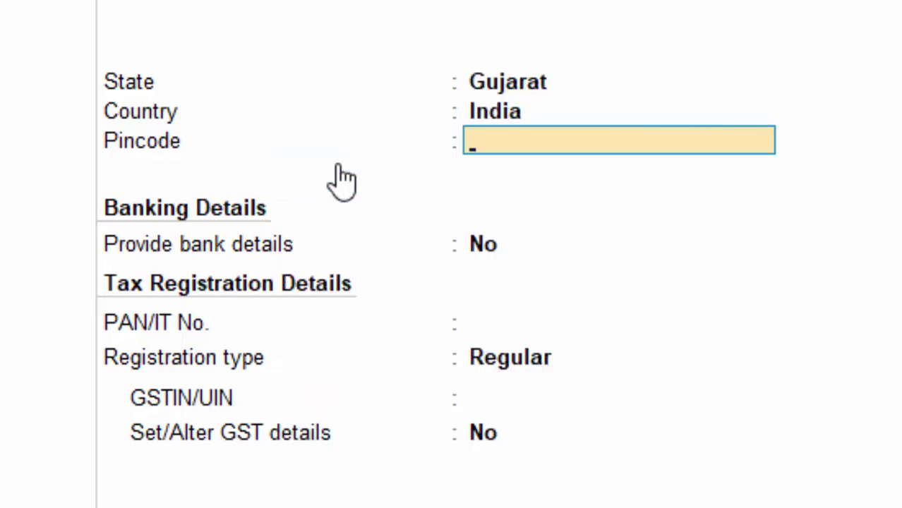
pyautogui.write('\\\\')
pyautogui.press('BackSpace')
pyautogui.press('BackSpace')
pyautogui.press('Return')
pyautogui.press('Return')
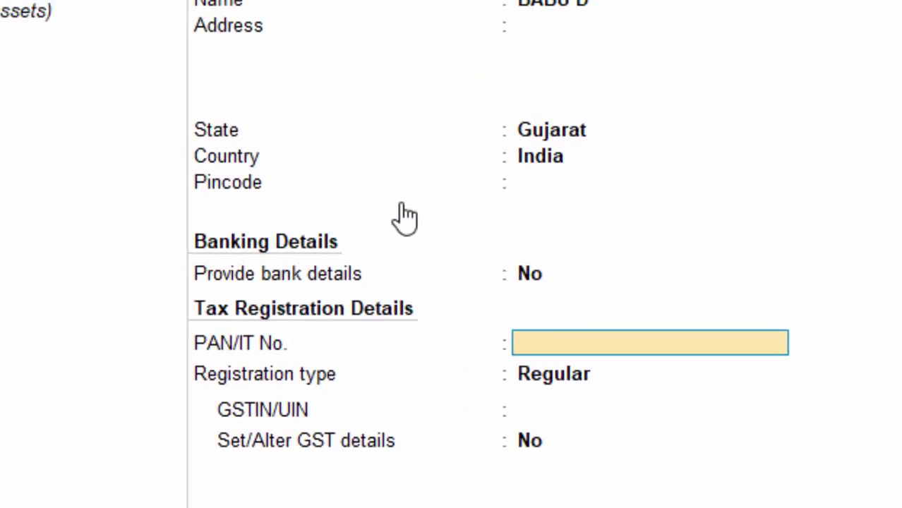
pyautogui.press('Return')
pyautogui.press('Return')
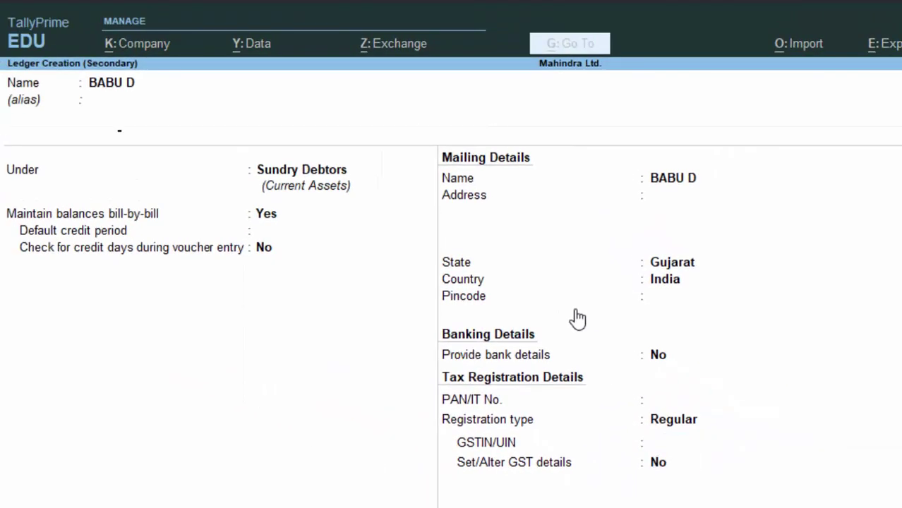
# Step: Save the new party ledger, accept party details, and use Sales A/c as sales ledger
pyautogui.press('Return')
pyautogui.press('Return')
pyautogui.press('Return')
pyautogui.press('Return')
pyautogui.press('Return')
pyautogui.press('Return')
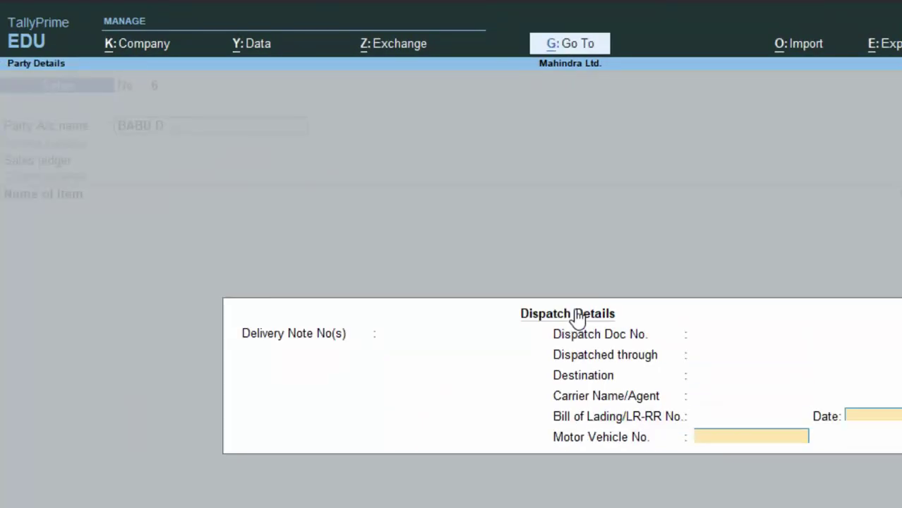
pyautogui.press('Return')
pyautogui.press('Return')
pyautogui.press('Return')
pyautogui.press('Return')
pyautogui.press('Return')
pyautogui.press('Return')
pyautogui.press('Return')
pyautogui.press('Return')
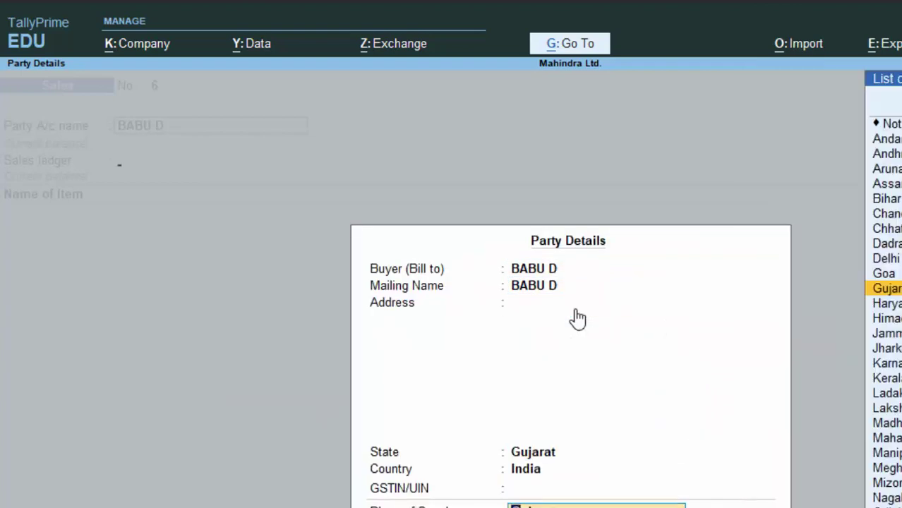
pyautogui.press('Return')
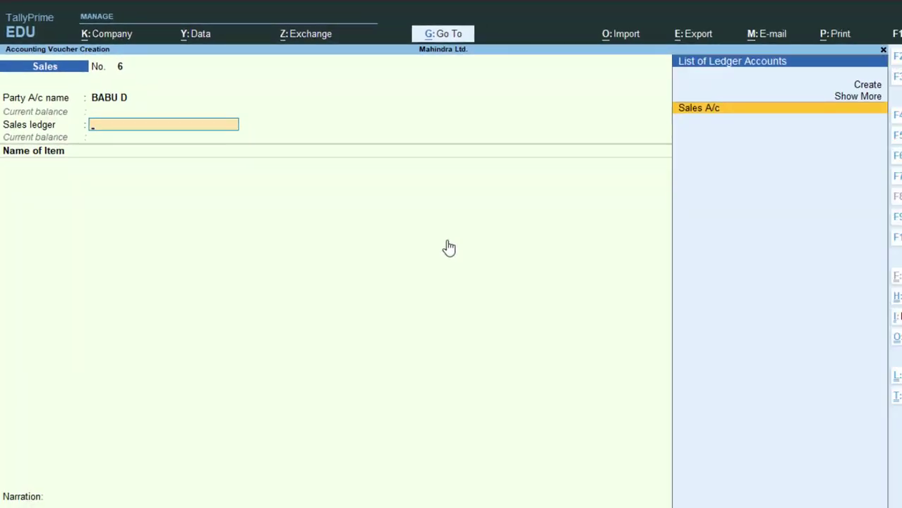
pyautogui.press('Return')
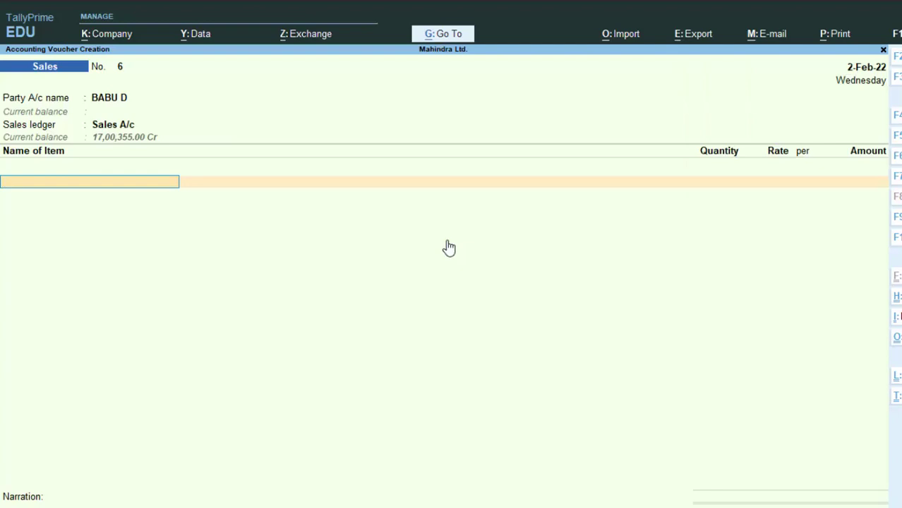
# Step: Add Keyboard from Raghav Nagar: 100 nos at 850.00
pyautogui.write('K')
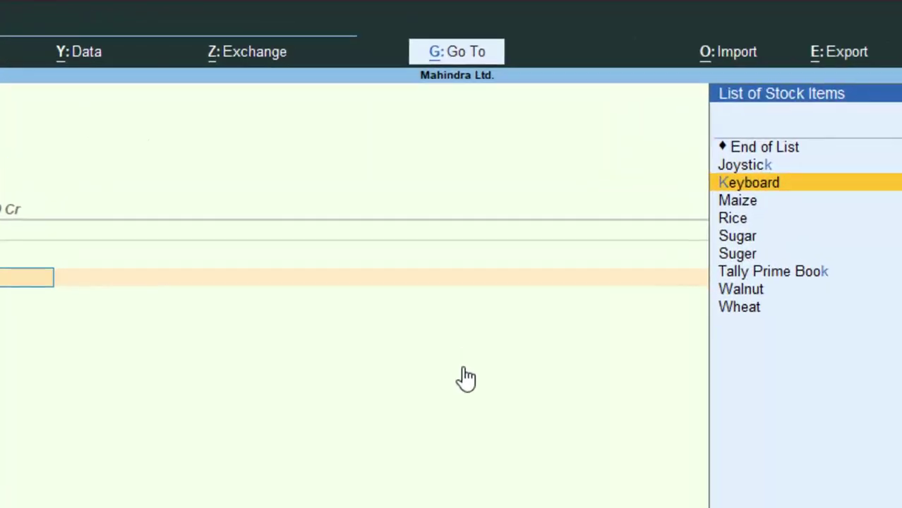
pyautogui.press('Return')
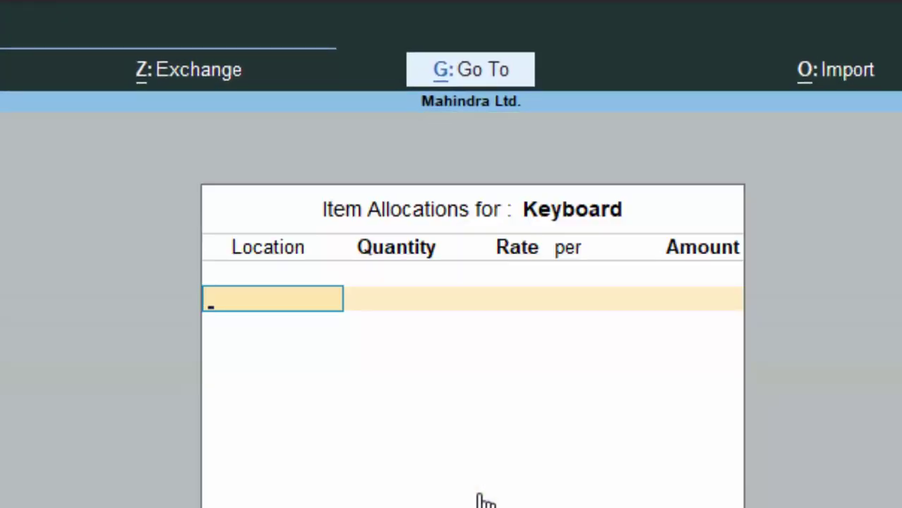
pyautogui.write('N')
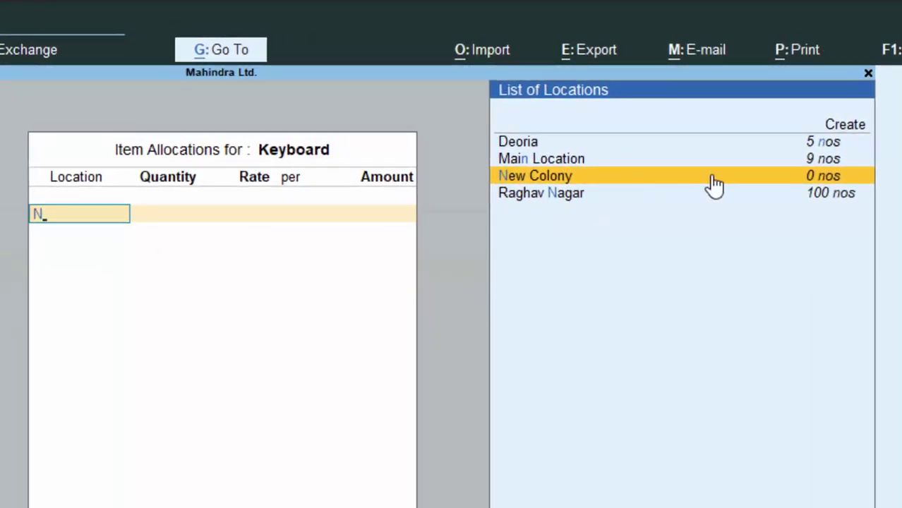
pyautogui.click(836, 200)
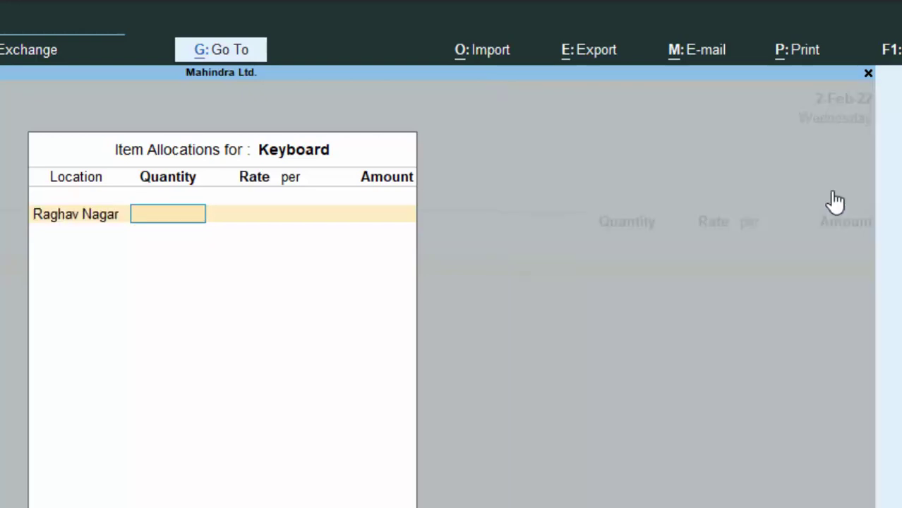
pyautogui.write('100')
pyautogui.press('Return')
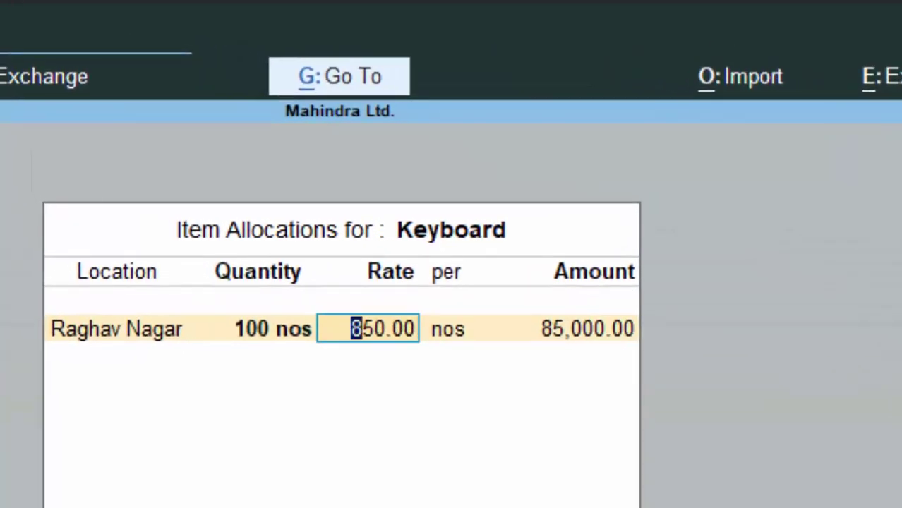
pyautogui.press('Return')
pyautogui.press('Return')
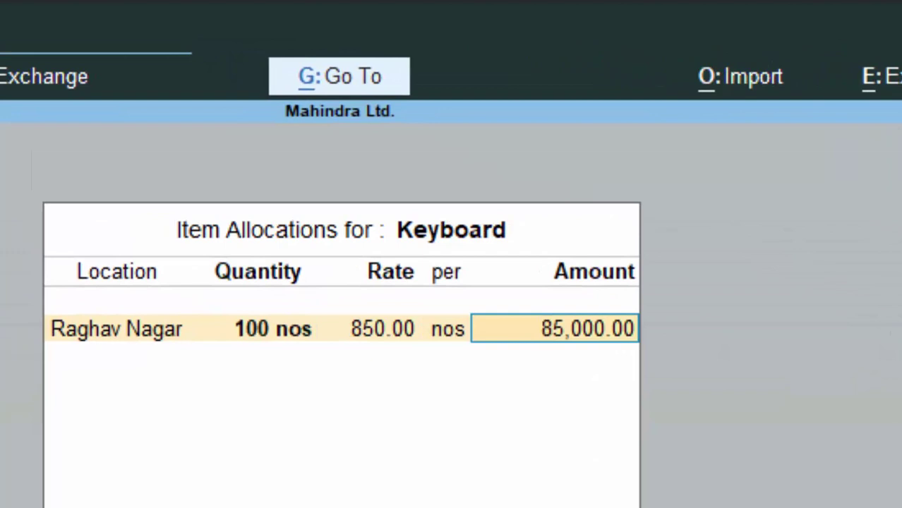
pyautogui.press('Return')
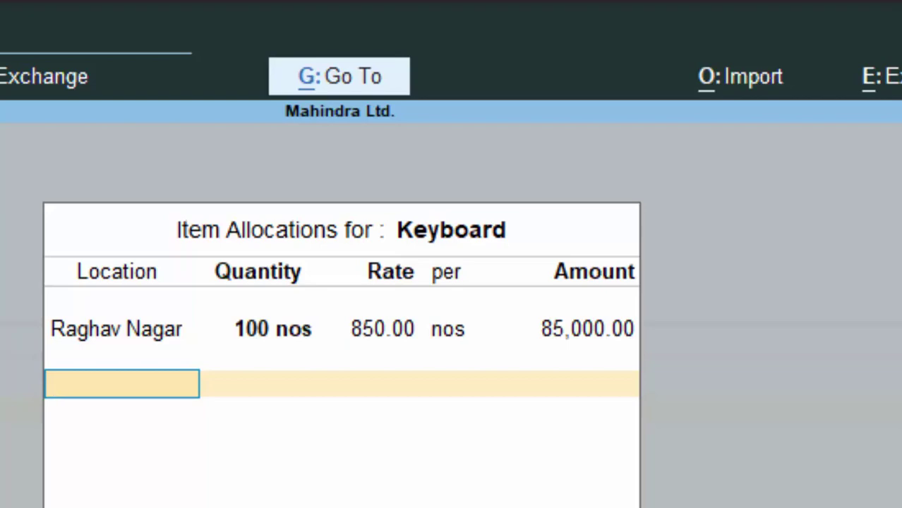
pyautogui.press('Return')
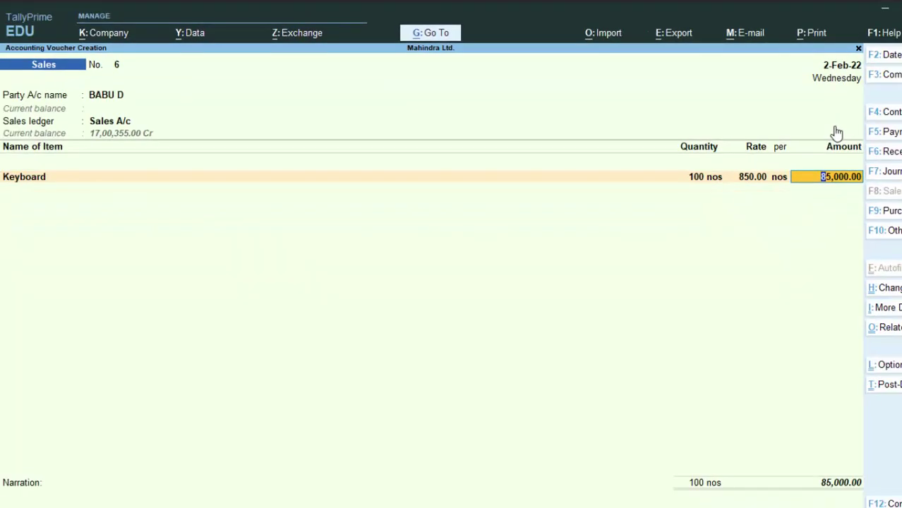
pyautogui.press('Return')
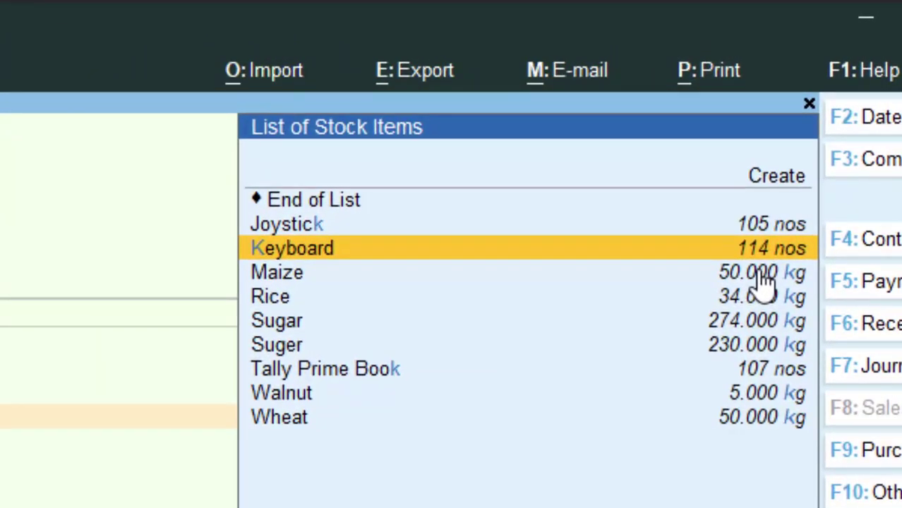
# Step: Add Sugar from New Colony: 200 kg at 45 per kg, amounting to 9,000.00
pyautogui.press('Down')
pyautogui.press('Down')
pyautogui.press('Down')
pyautogui.press('Return')
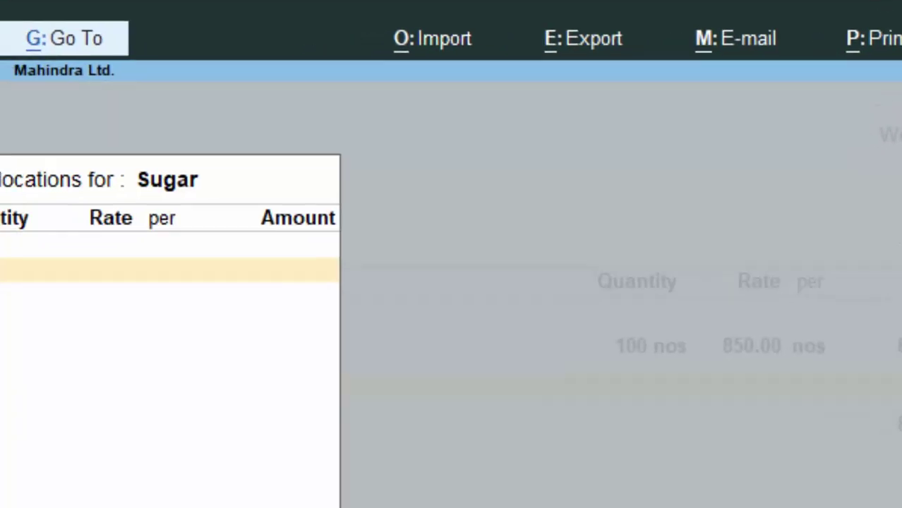
pyautogui.write('D')
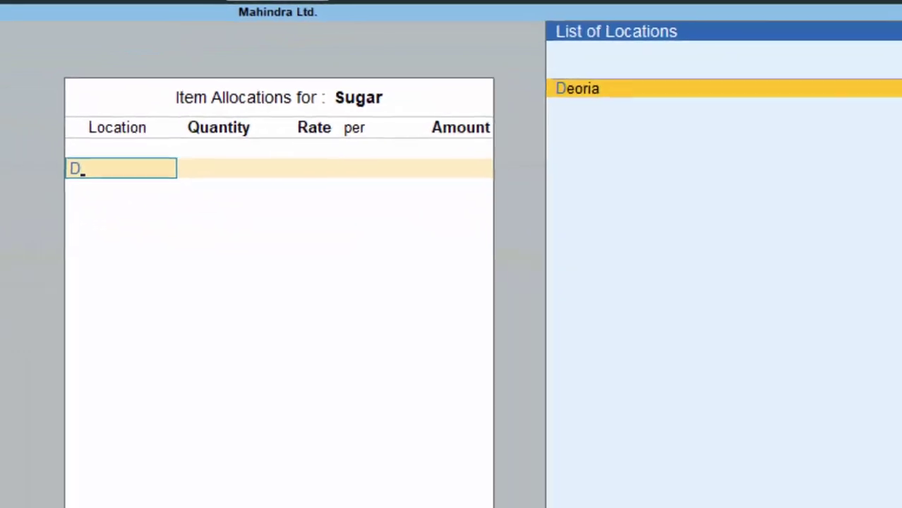
pyautogui.press('BackSpace')
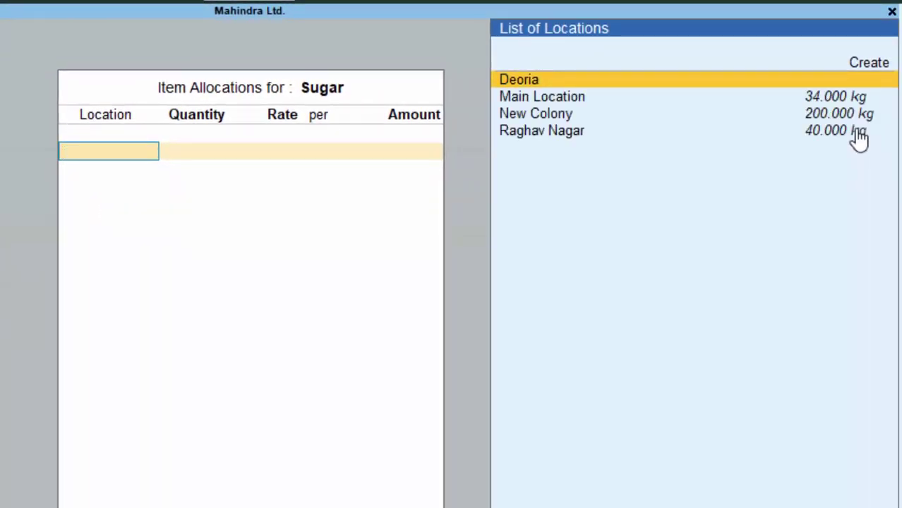
pyautogui.press('Down')
pyautogui.press('Down')
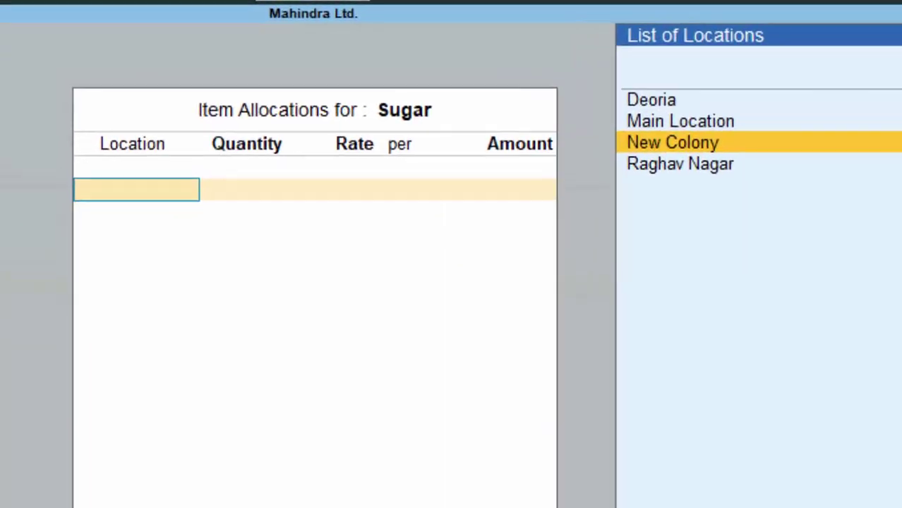
pyautogui.press('Return')
pyautogui.write('2')
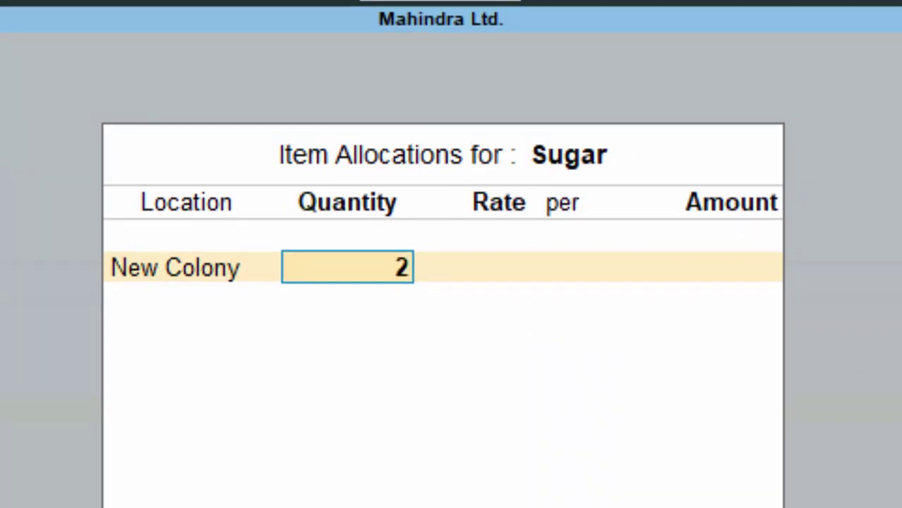
pyautogui.write('00.')
pyautogui.press('Return')
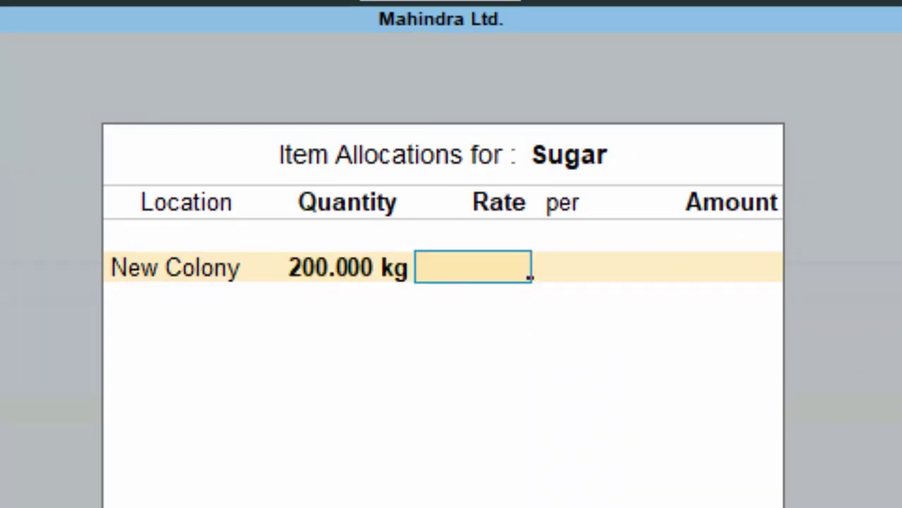
pyautogui.write('45')
pyautogui.press('Return')
pyautogui.press('Return')
pyautogui.press('Return')
pyautogui.press('Return')
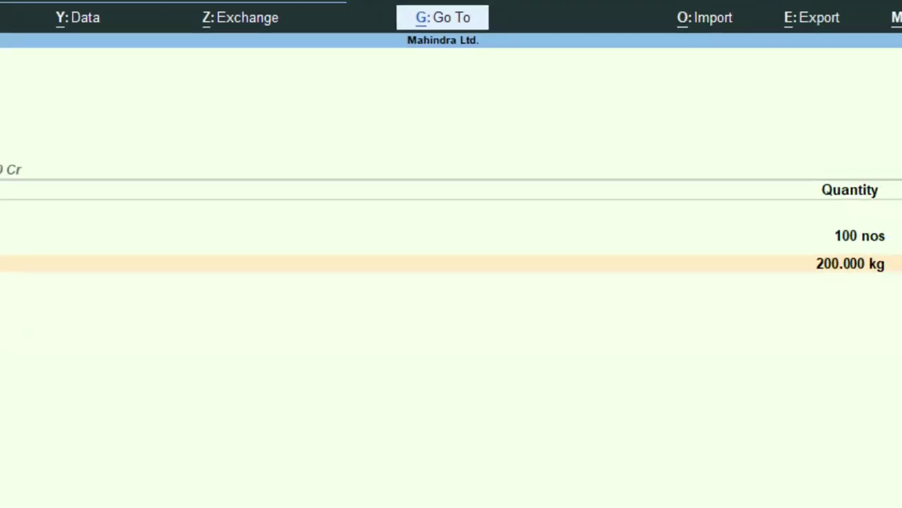
pyautogui.press('Return')
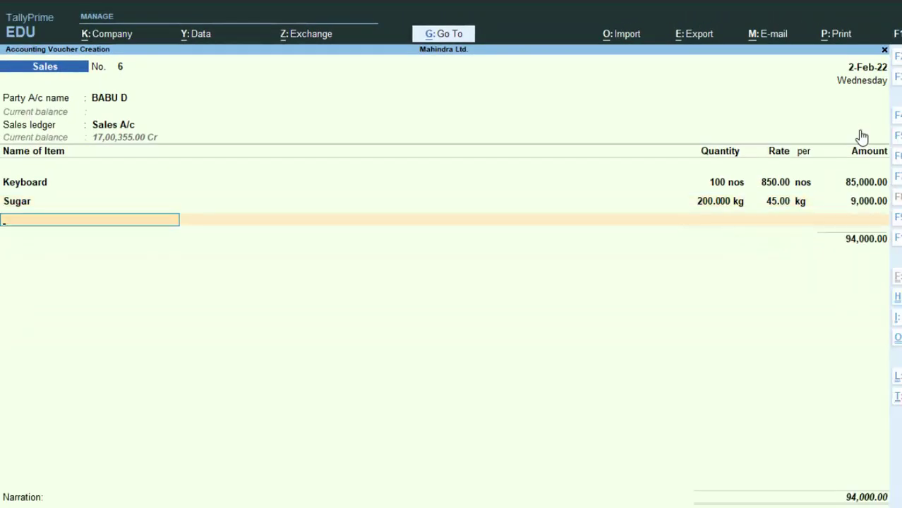
pyautogui.press('Return')
# Step: Replace Cgst with Igst as the 19,740.00 tax line, then start a new ledger with Alt+C
pyautogui.write('c')
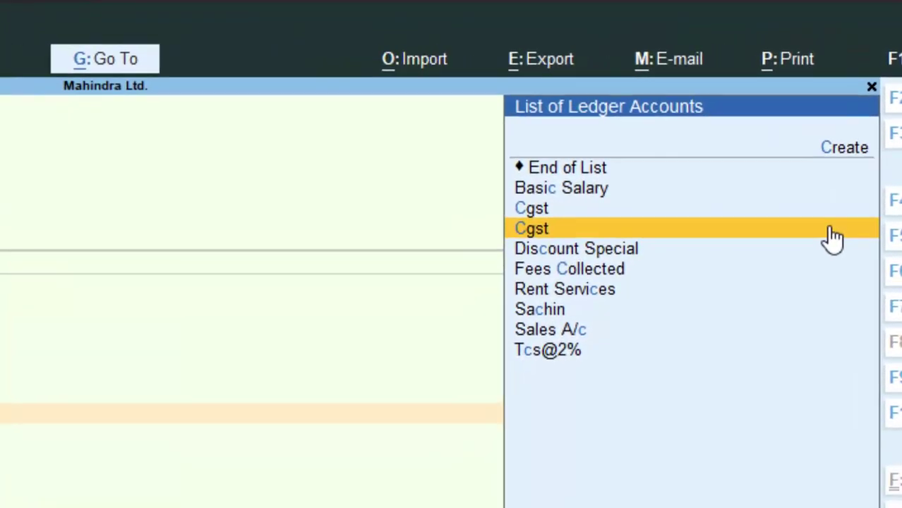
pyautogui.click(824, 254)
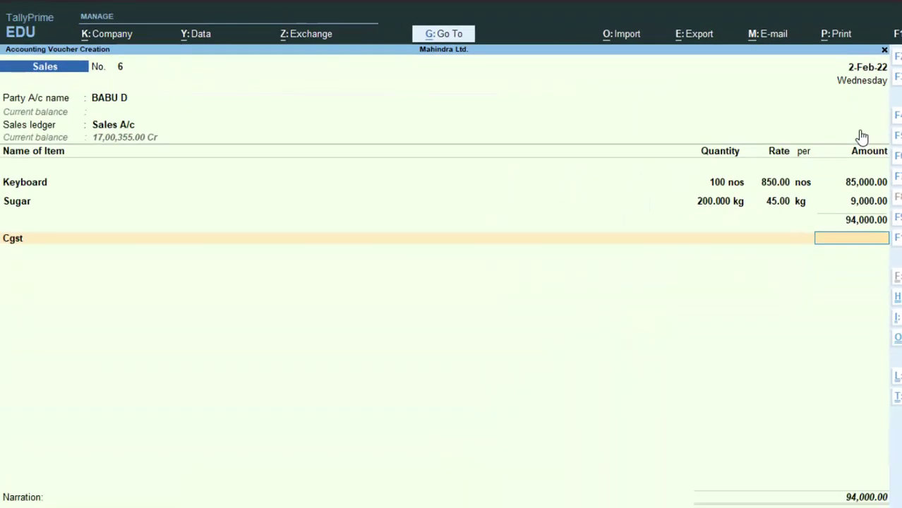
pyautogui.press('BackSpace')
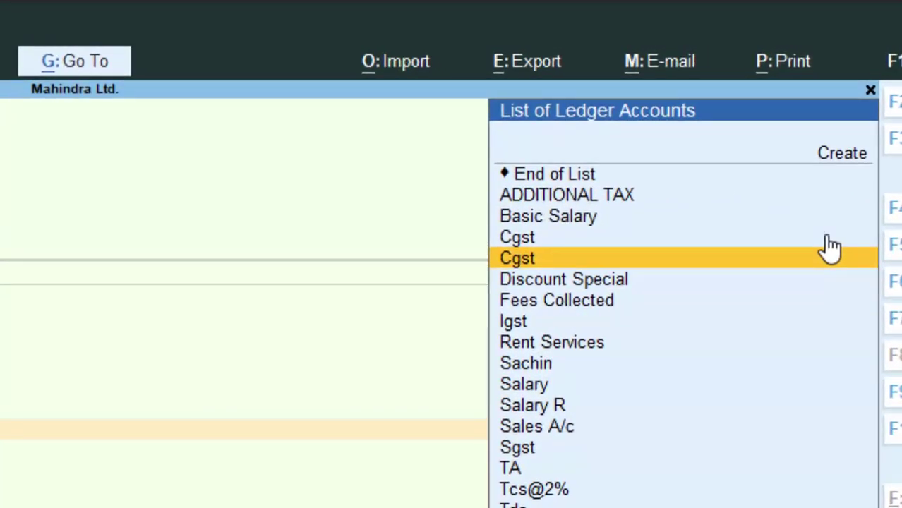
pyautogui.press('Down')
pyautogui.press('Down')
pyautogui.press('Down')
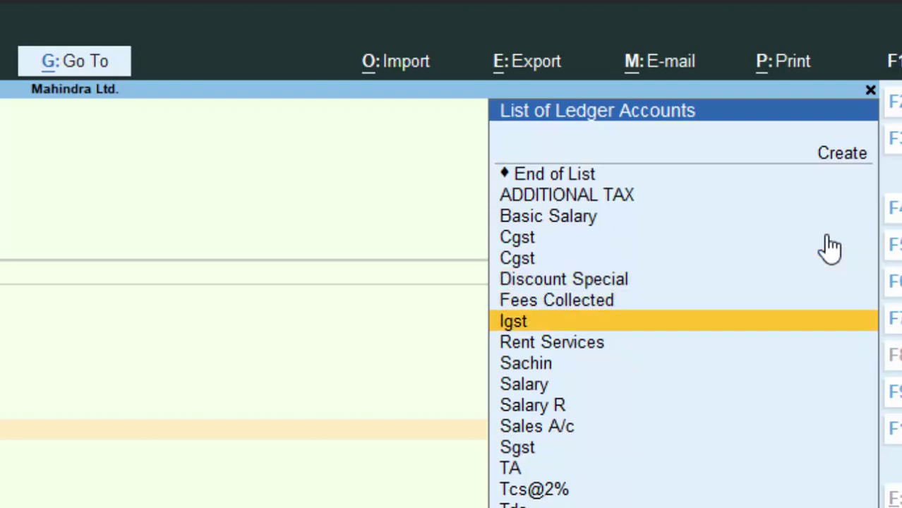
pyautogui.press('Return')
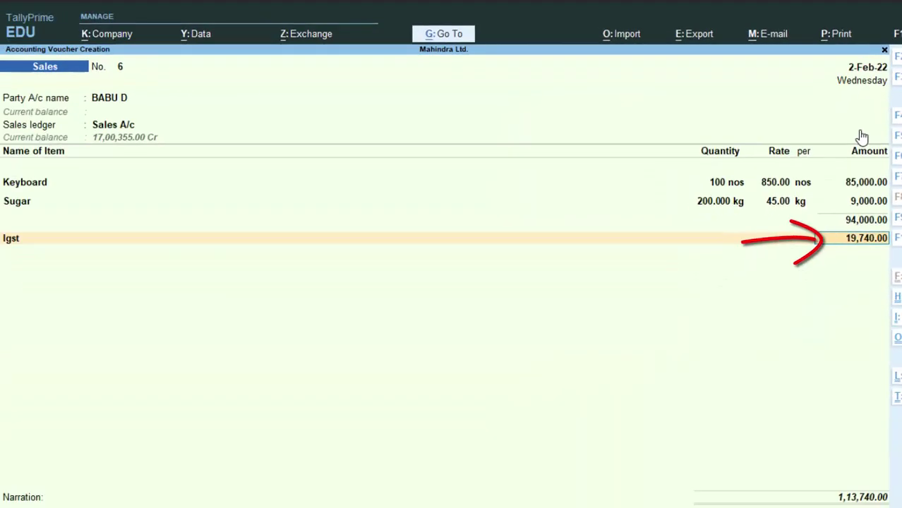
pyautogui.press('BackSpace')
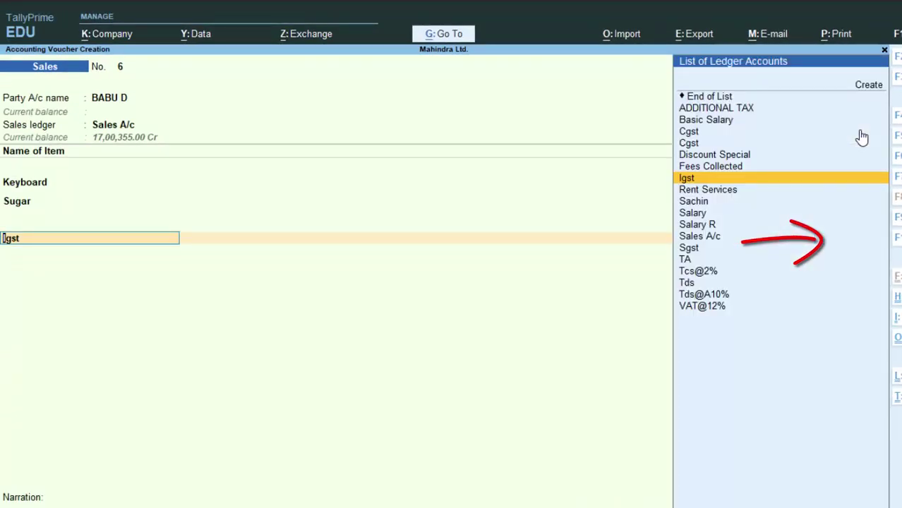
pyautogui.hotkey('alt', 'c')
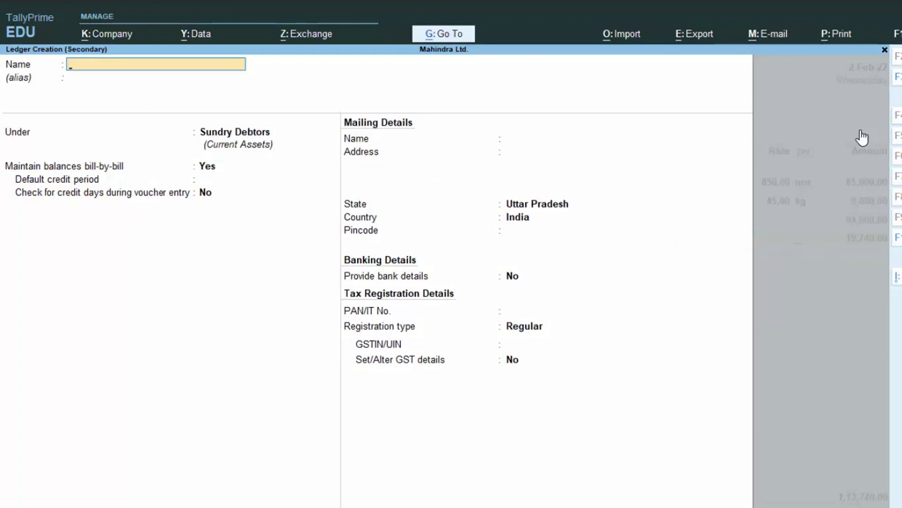
# Step: Create ledger IGGST under Duties & Taxes with GST duty type, moving to Integrated Tax
pyautogui.write('I')
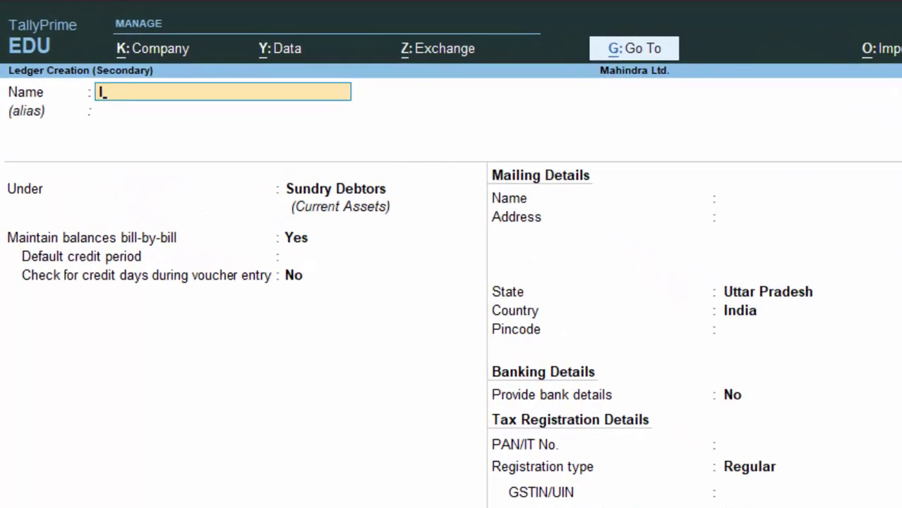
pyautogui.write('GGS')
pyautogui.write('T')
pyautogui.press('Return')
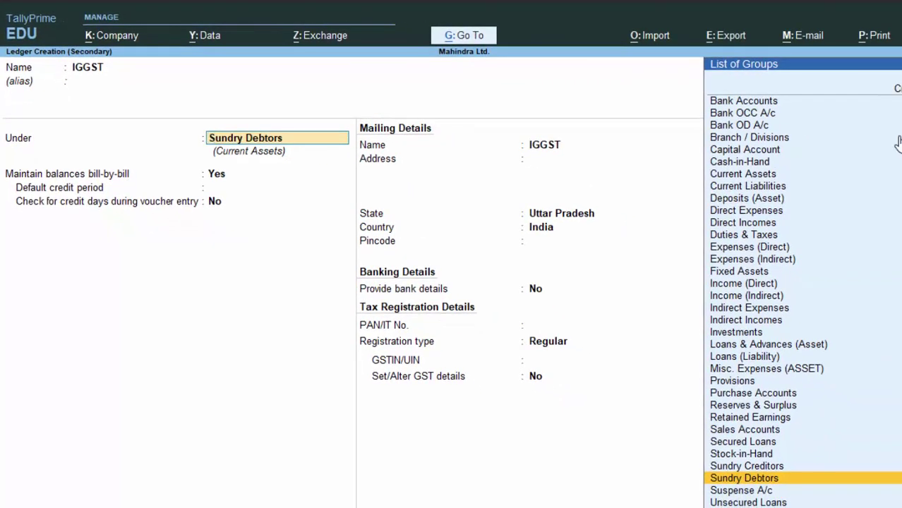
pyautogui.write('D')
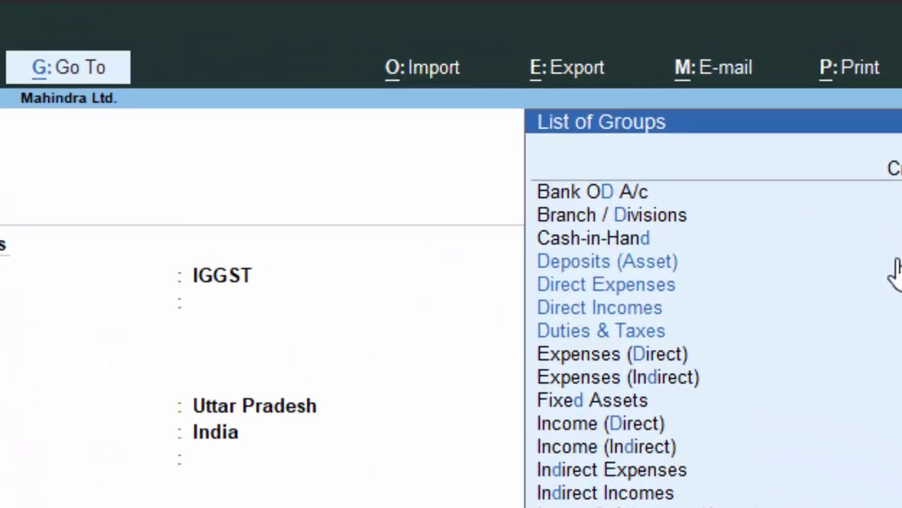
pyautogui.press('Down')
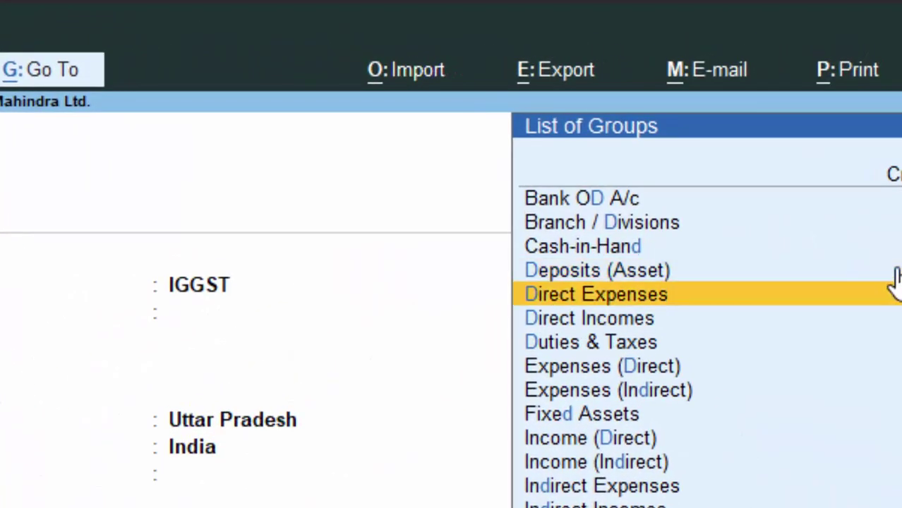
pyautogui.press('Down')
pyautogui.press('Down')
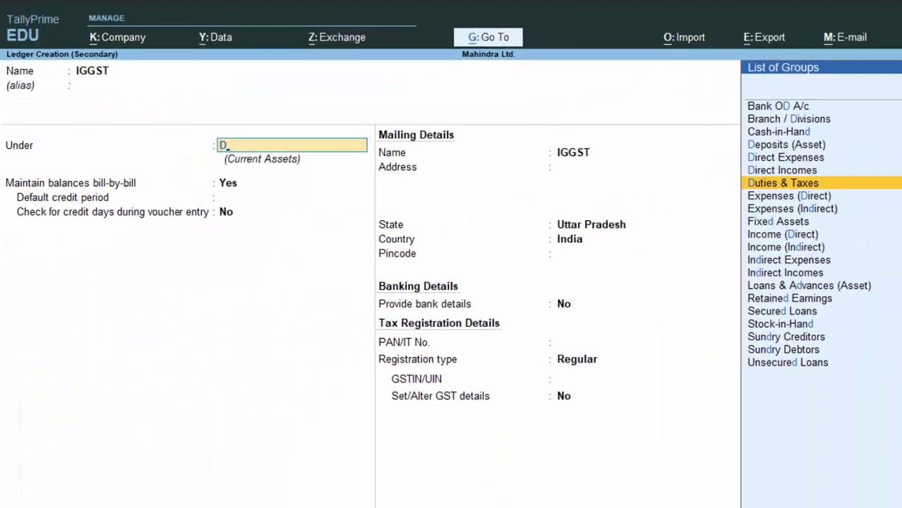
pyautogui.press('Return')
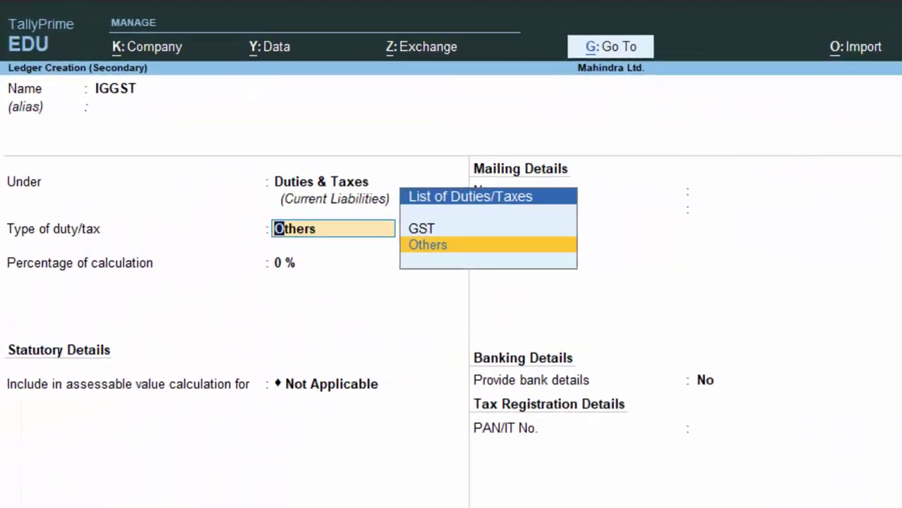
pyautogui.press('Up')
pyautogui.press('Return')
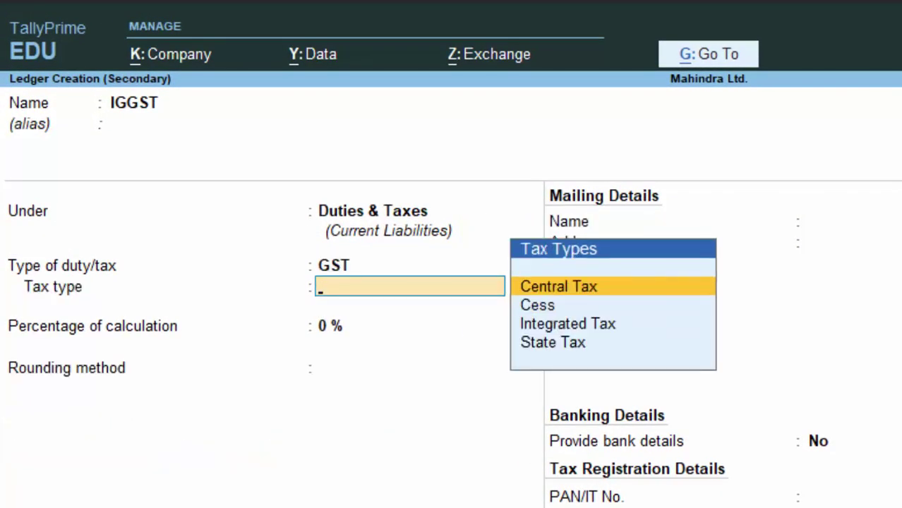
pyautogui.press('Down')
pyautogui.press('Down')
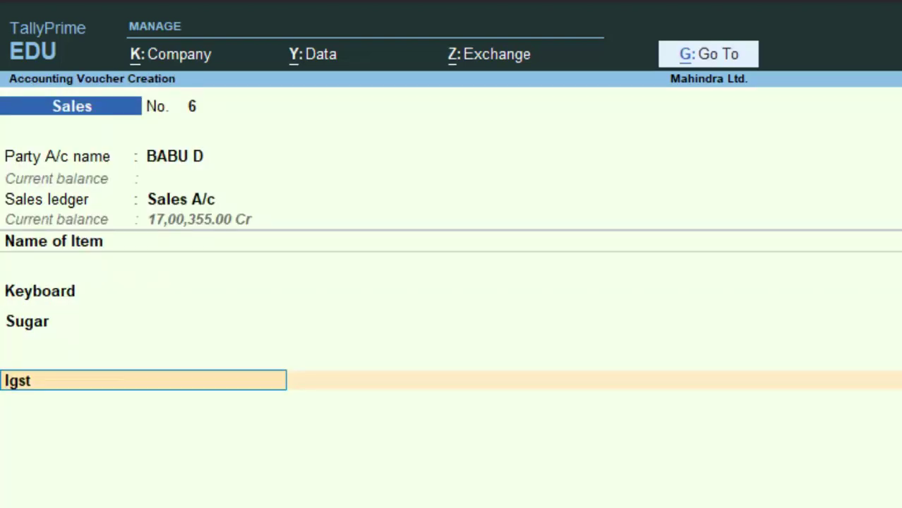
# Step: Accept Igst 19,740.00 and a New Ref bill reference, save voucher No. 6, then reopen it
pyautogui.press('Return')
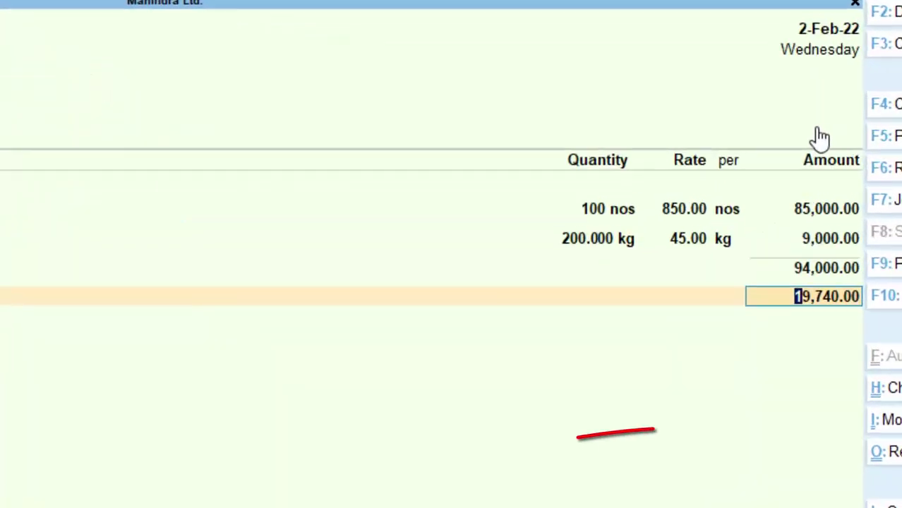
pyautogui.press('Return')
pyautogui.press('Return')
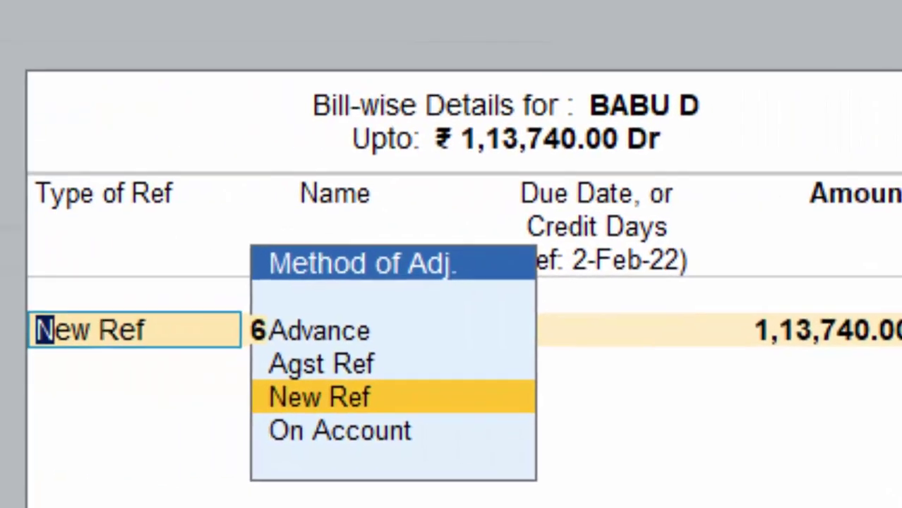
pyautogui.press('Return')
pyautogui.press('Return')
pyautogui.press('Return')
pyautogui.press('Return')
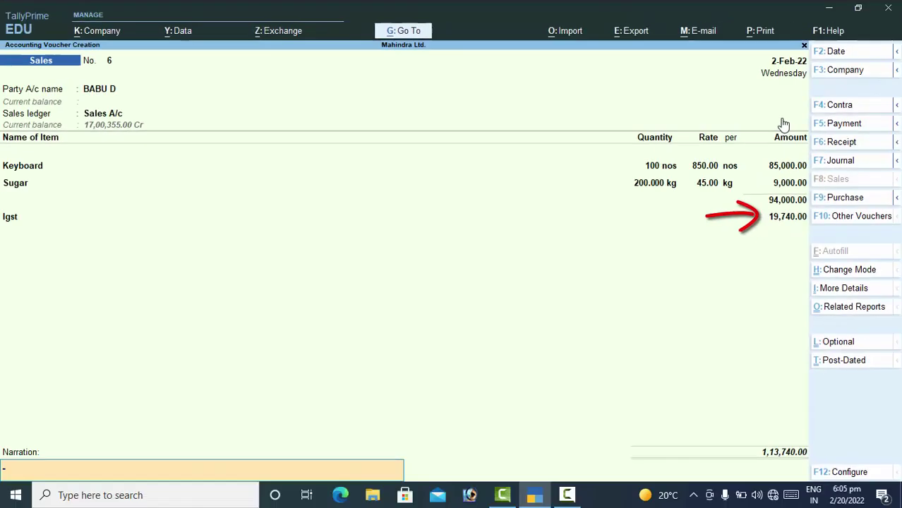
pyautogui.press('Return')
pyautogui.press('Return')
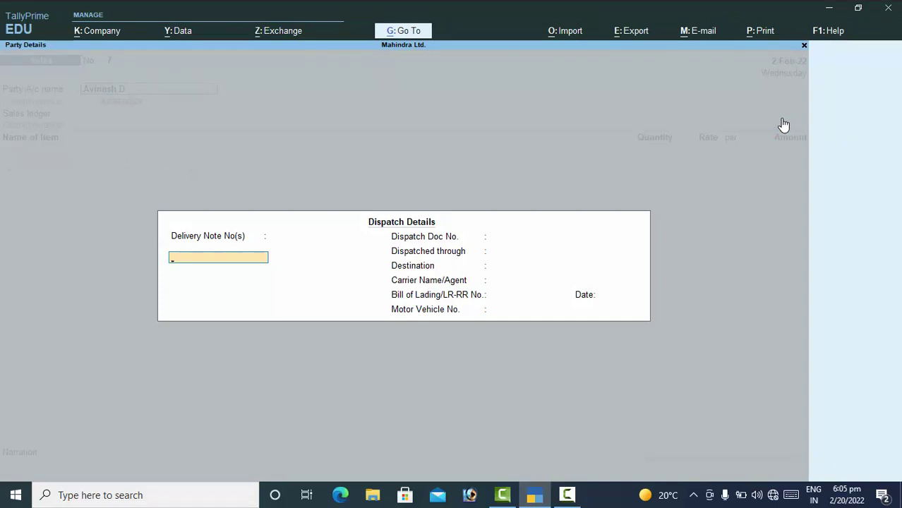
pyautogui.press('Escape')
pyautogui.press('Escape')
pyautogui.press('pageup')
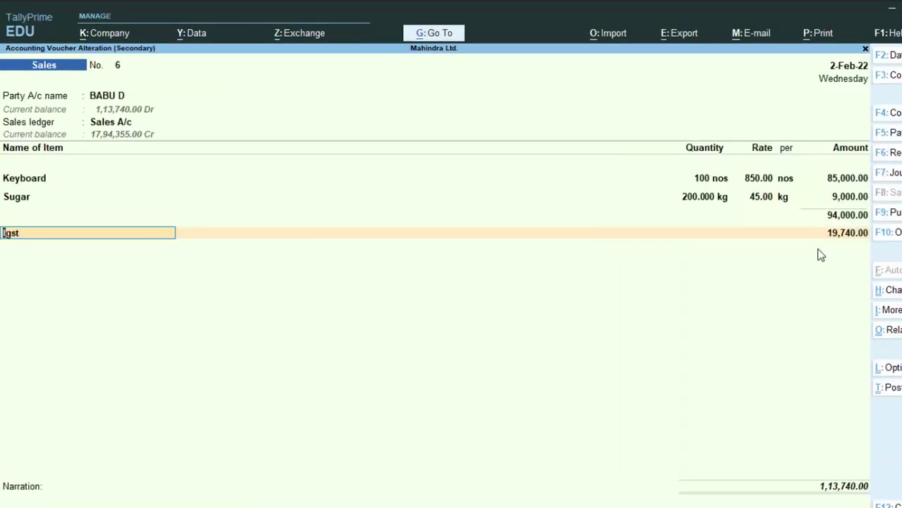